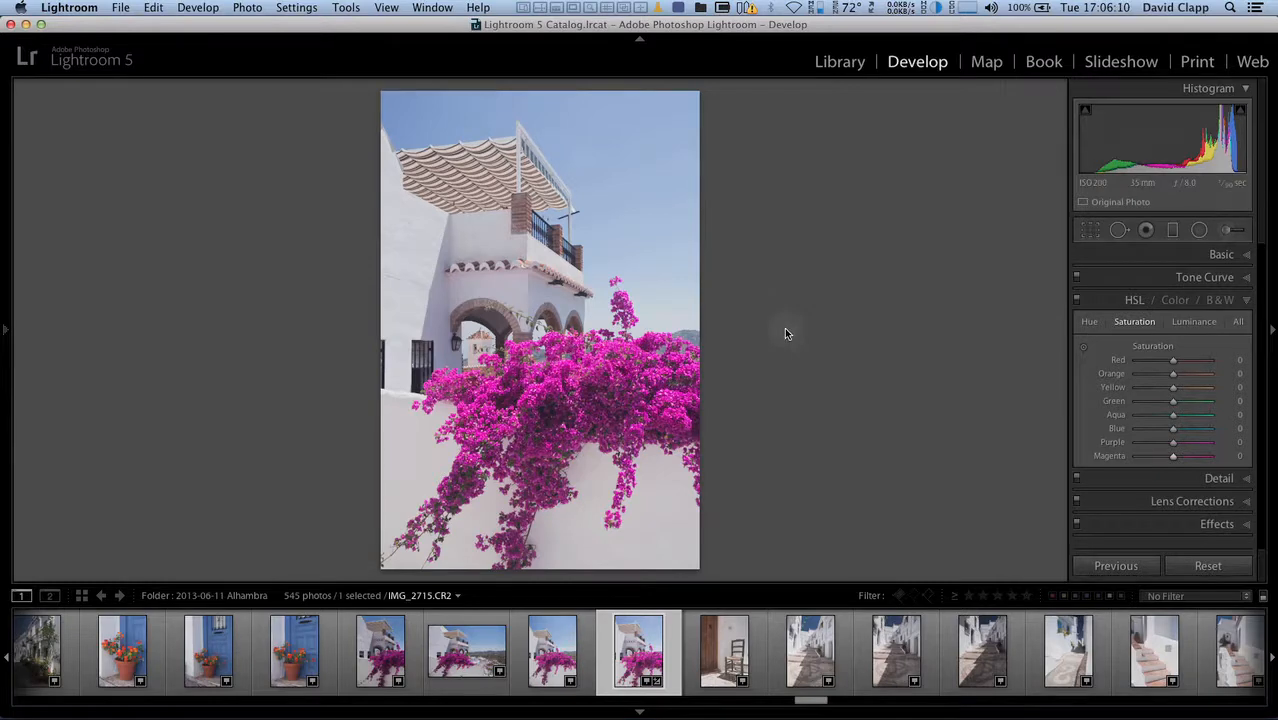
# - Switch to Spyder3Elite, set the gamut comparison to sRGB and hide the NEC LCD2690WUXi2-1 profile from the graph
pyautogui.press('super+Tab')
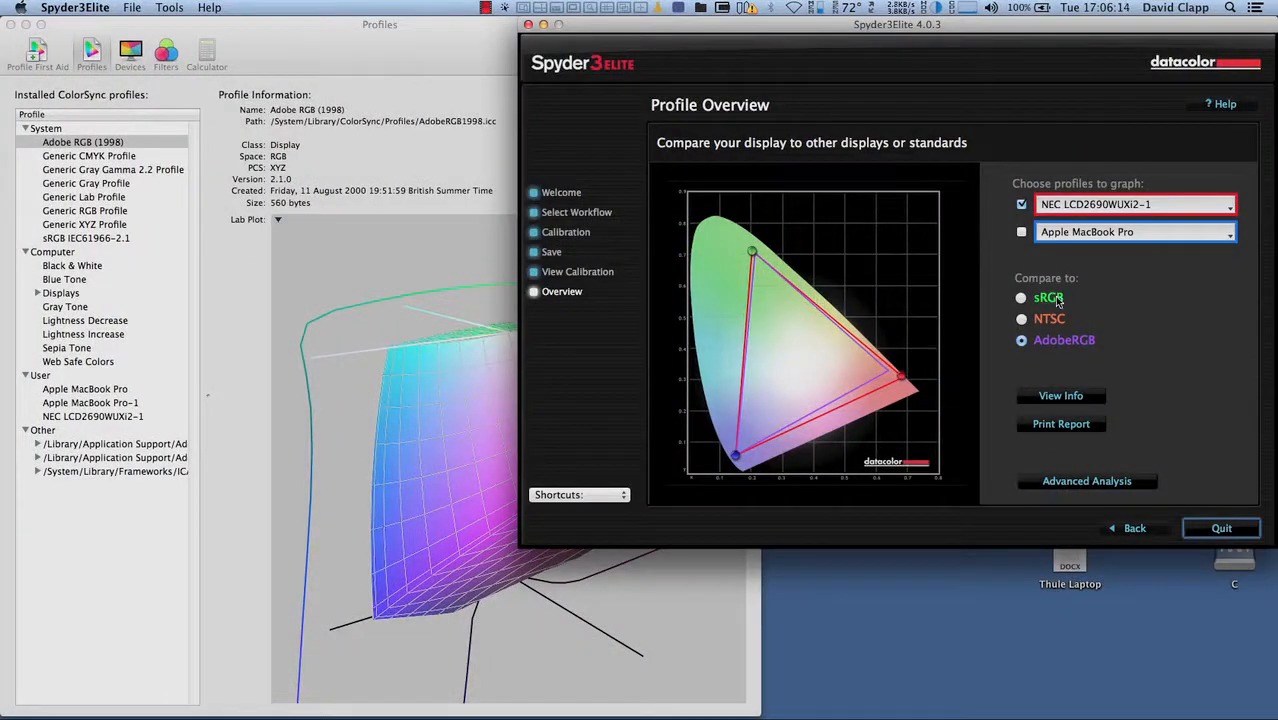
pyautogui.click(1048, 298)
pyautogui.click(1021, 204)
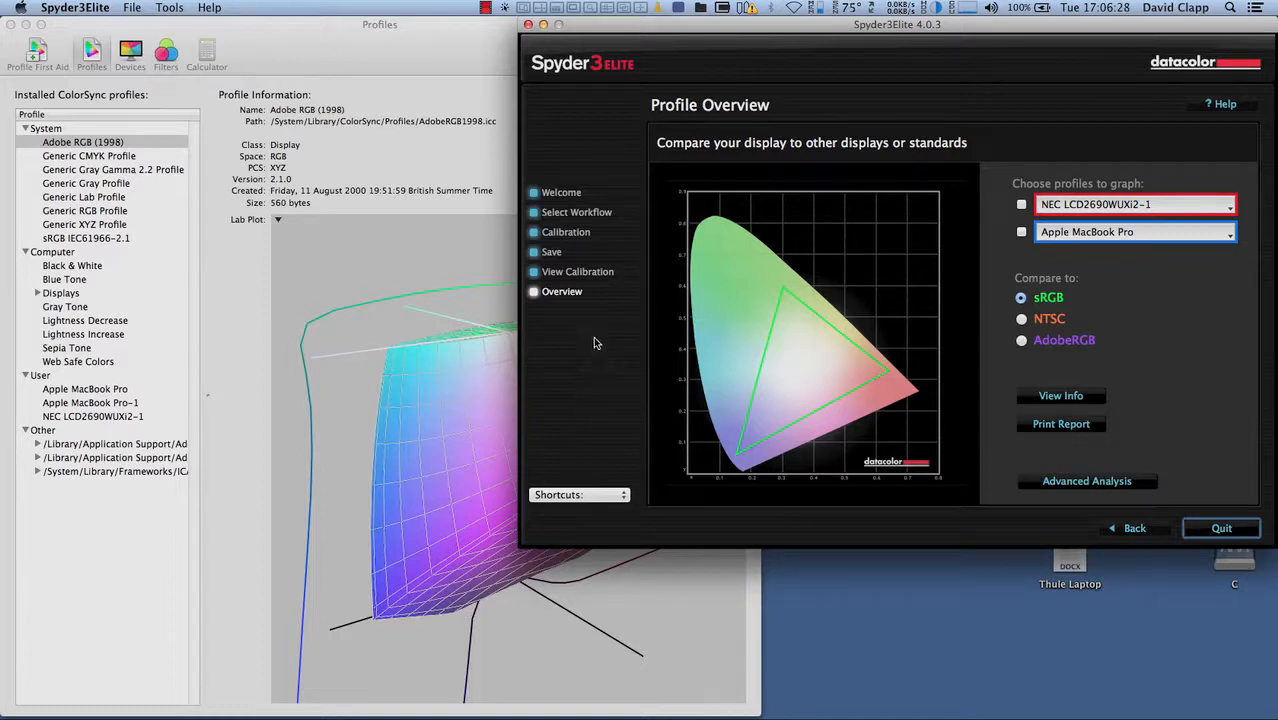
# - View the SpyderProof calibrated preview images and continue to the Profile Overview
pyautogui.click(580, 495)
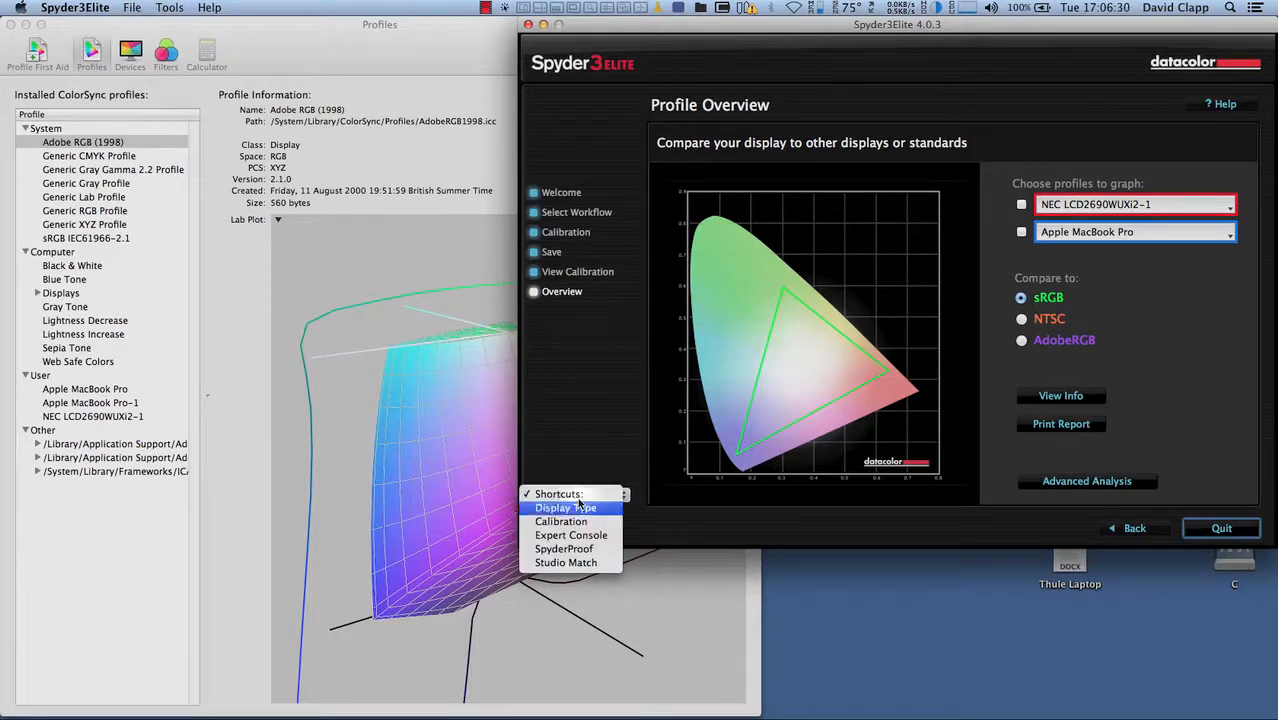
pyautogui.click(590, 551)
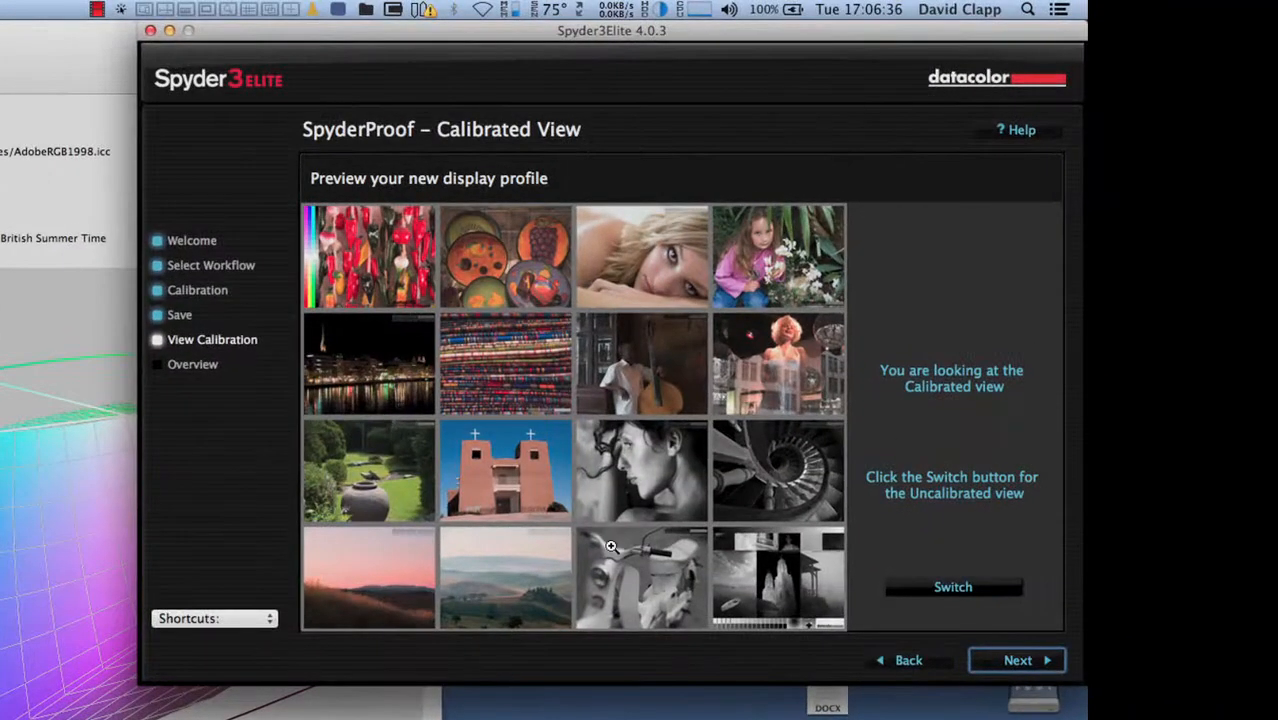
pyautogui.click(1017, 660)
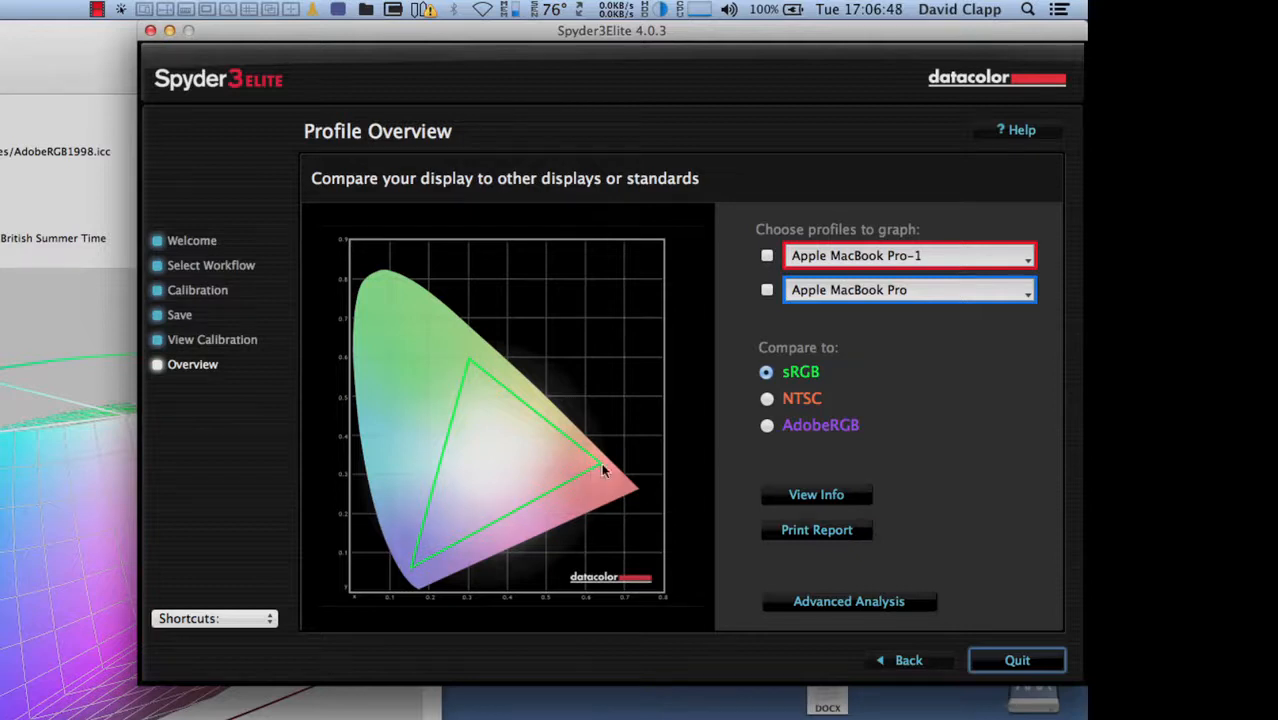
# - Graph the Apple MacBook Pro-1 and NEC LCD2690WUXi2-1 profiles against AdobeRGB, and finally leave only the NEC profile plotted
pyautogui.click(812, 425)
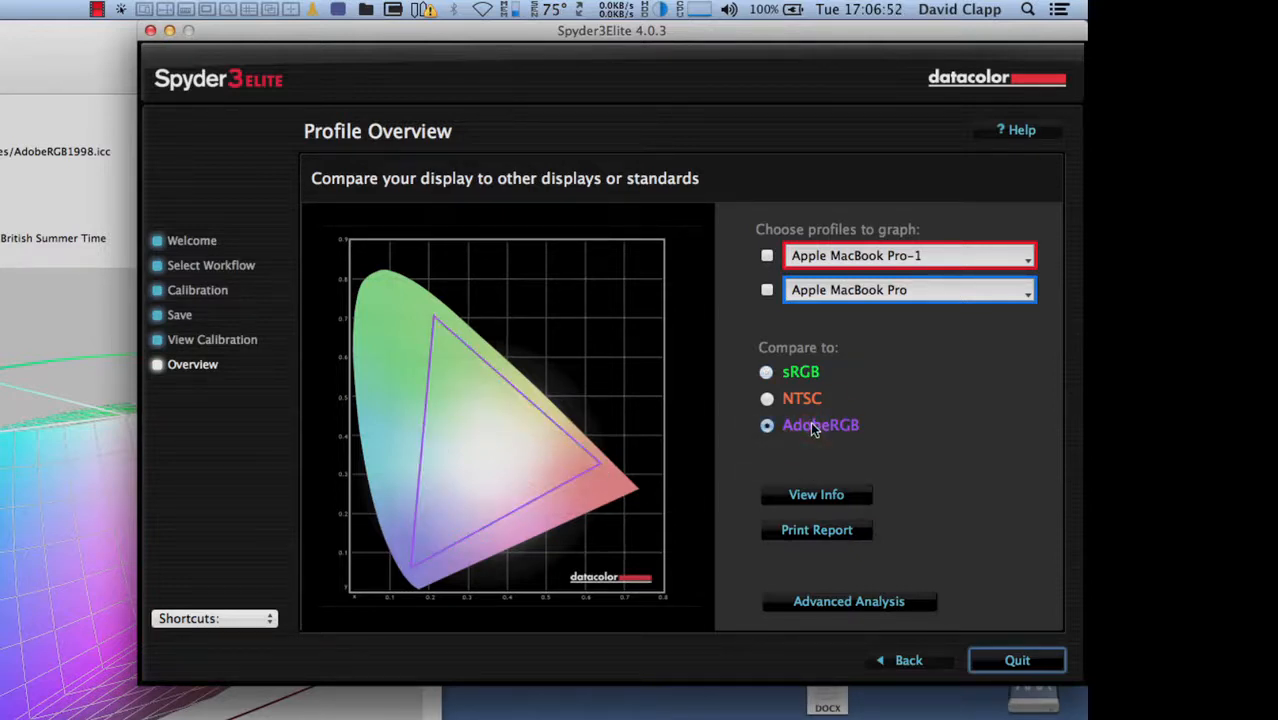
pyautogui.click(767, 257)
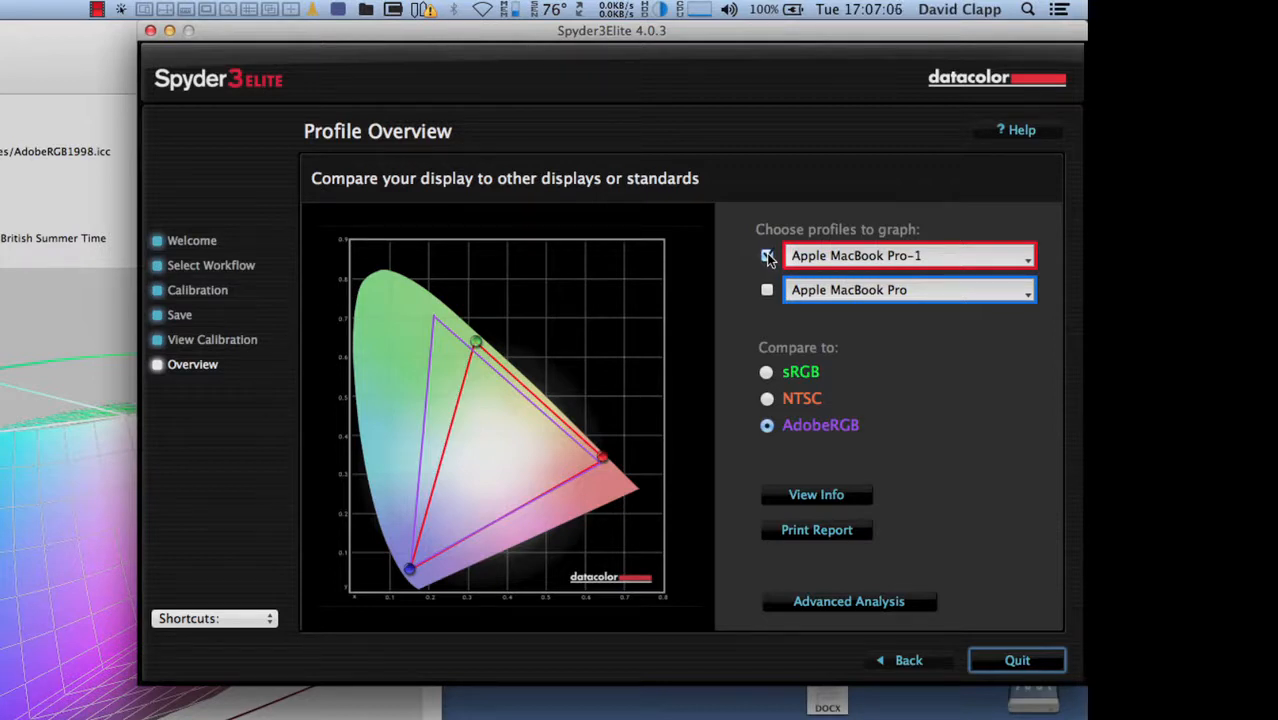
pyautogui.click(812, 290)
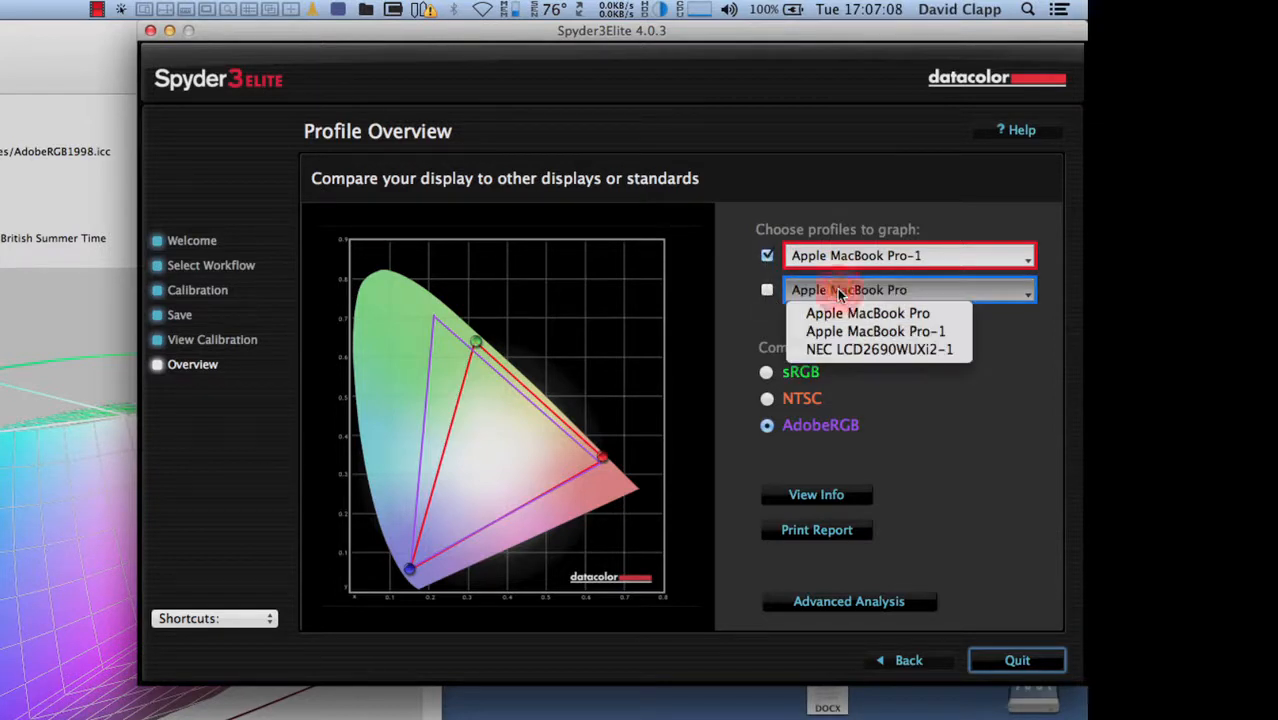
pyautogui.click(905, 350)
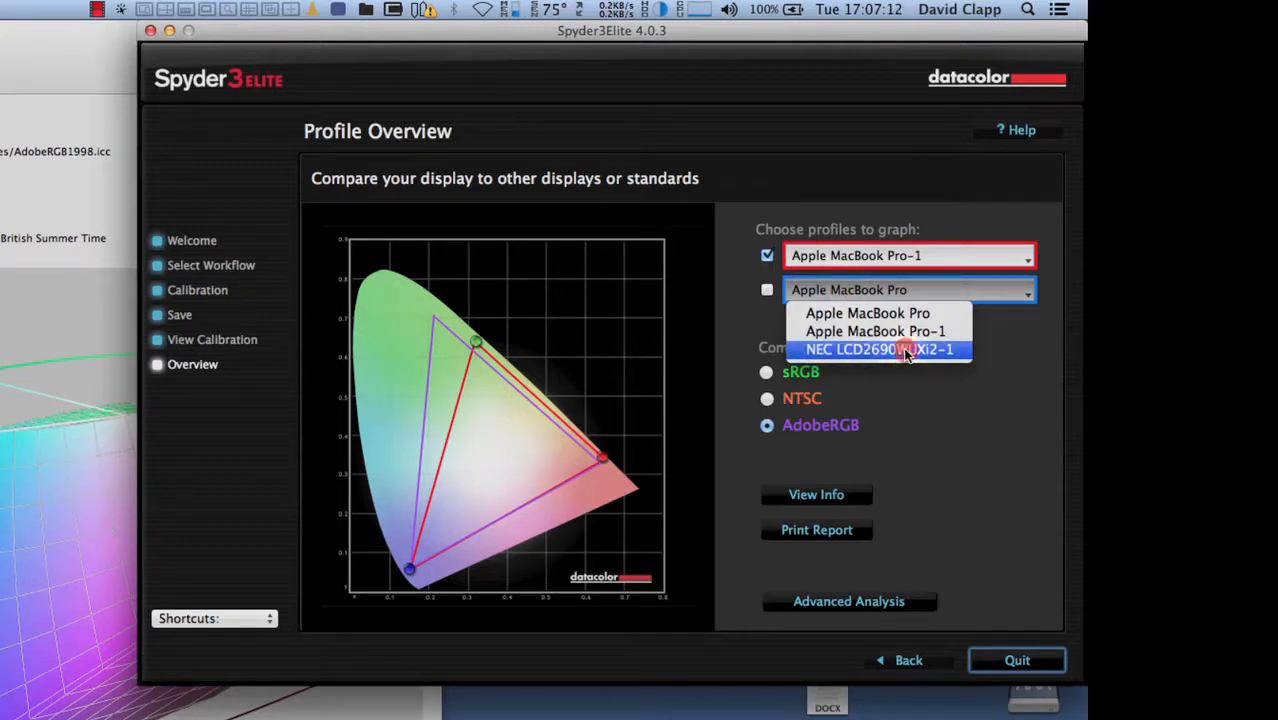
pyautogui.click(762, 292)
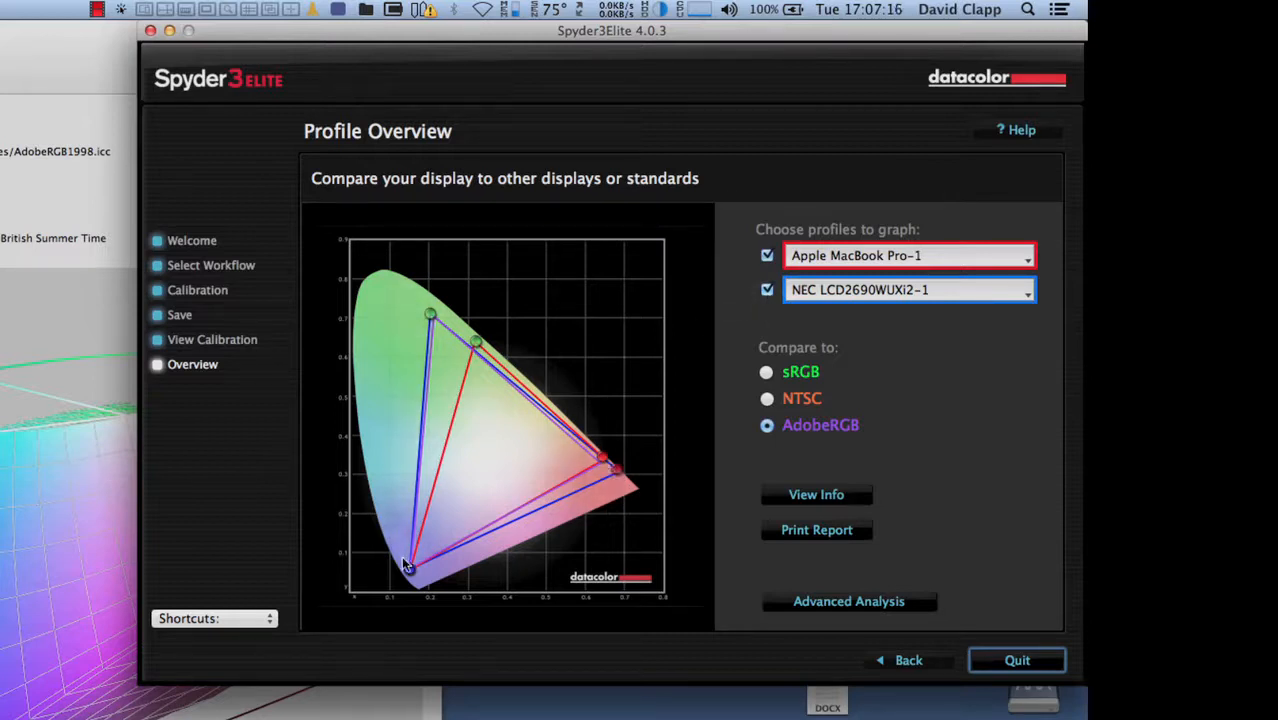
pyautogui.click(767, 257)
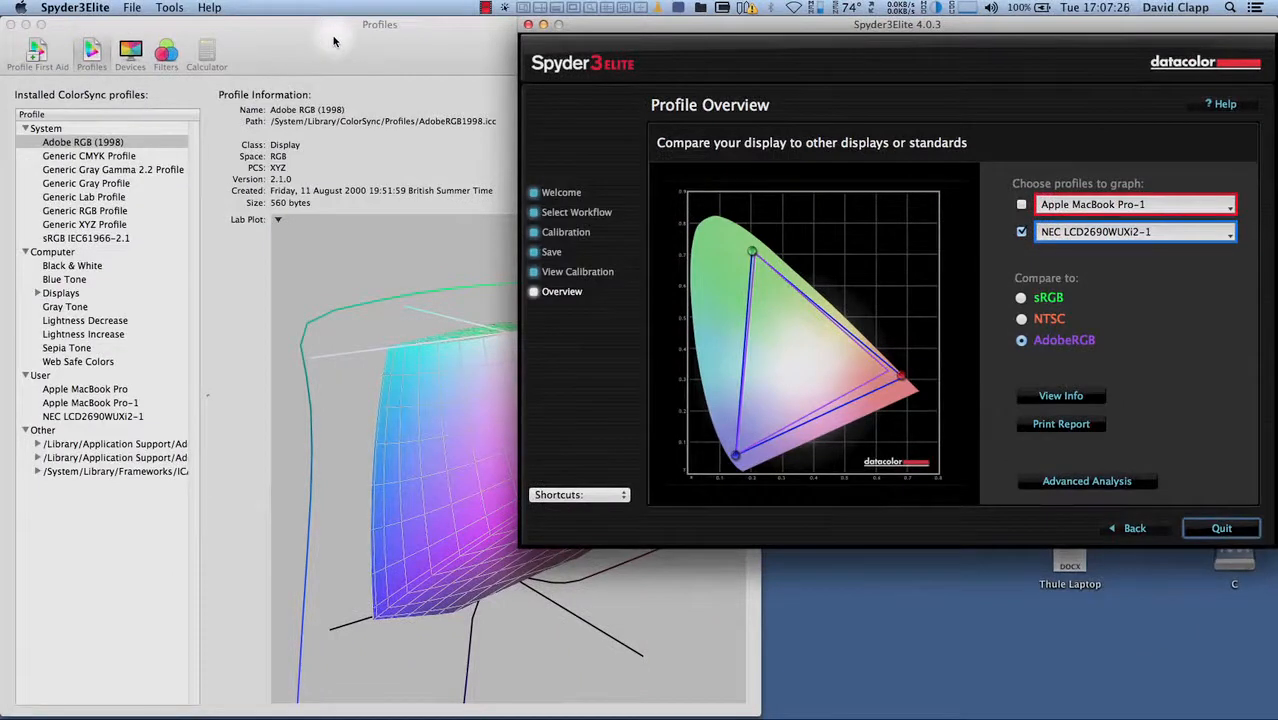
# - Switch to ColorSync Utility and examine the 3D Lab plots of the Adobe RGB (1998) and sRGB IEC61966-2.1 profiles from different angles
pyautogui.click(334, 41)
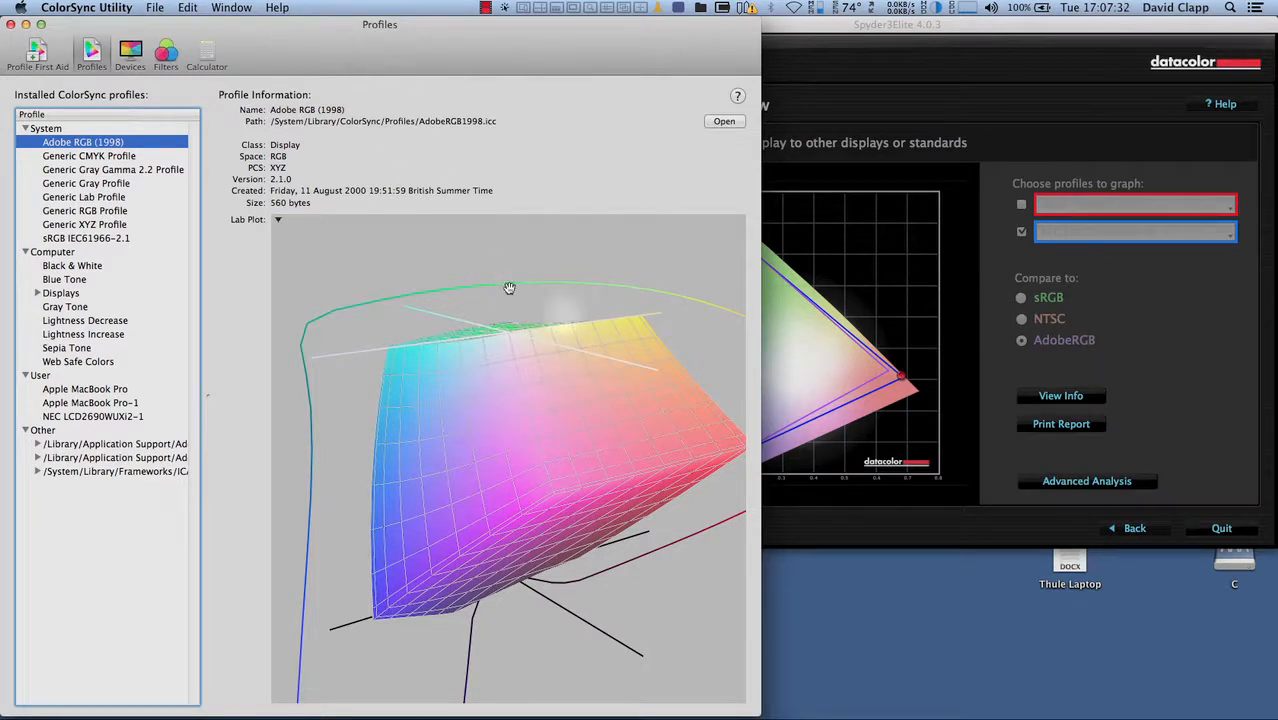
pyautogui.moveTo(674, 423); pyautogui.dragTo(625, 470)
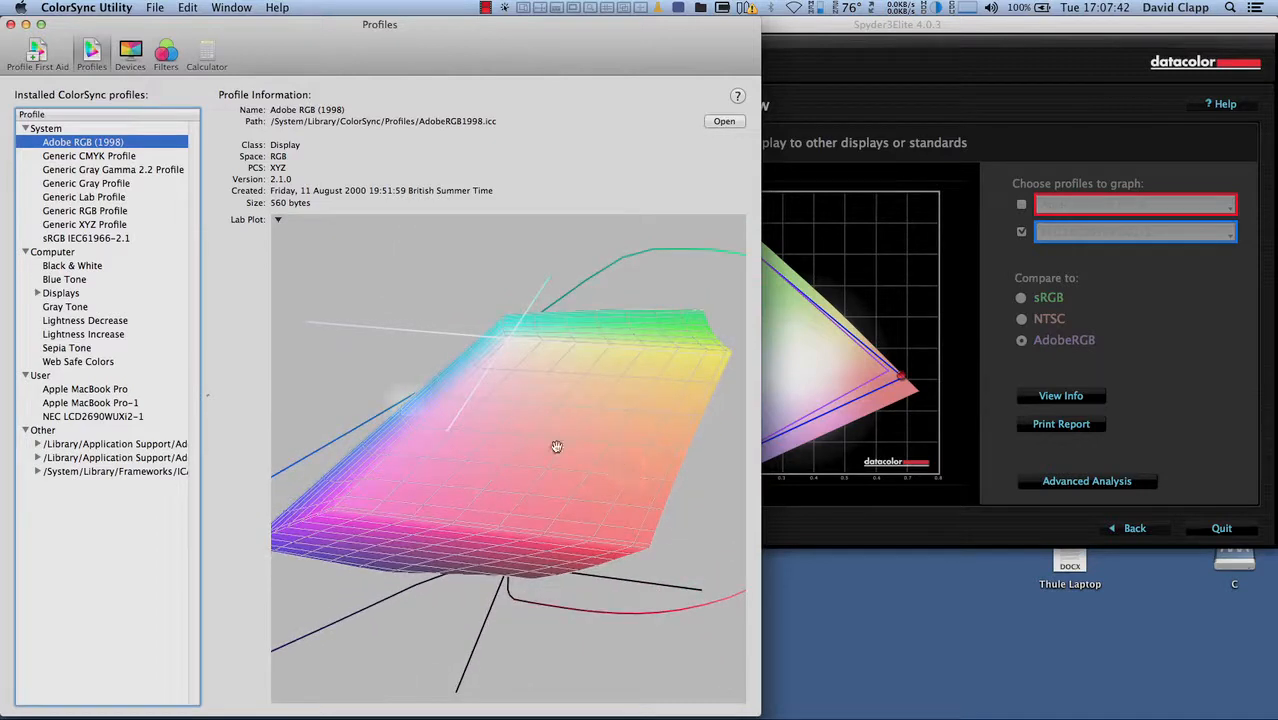
pyautogui.click(90, 239)
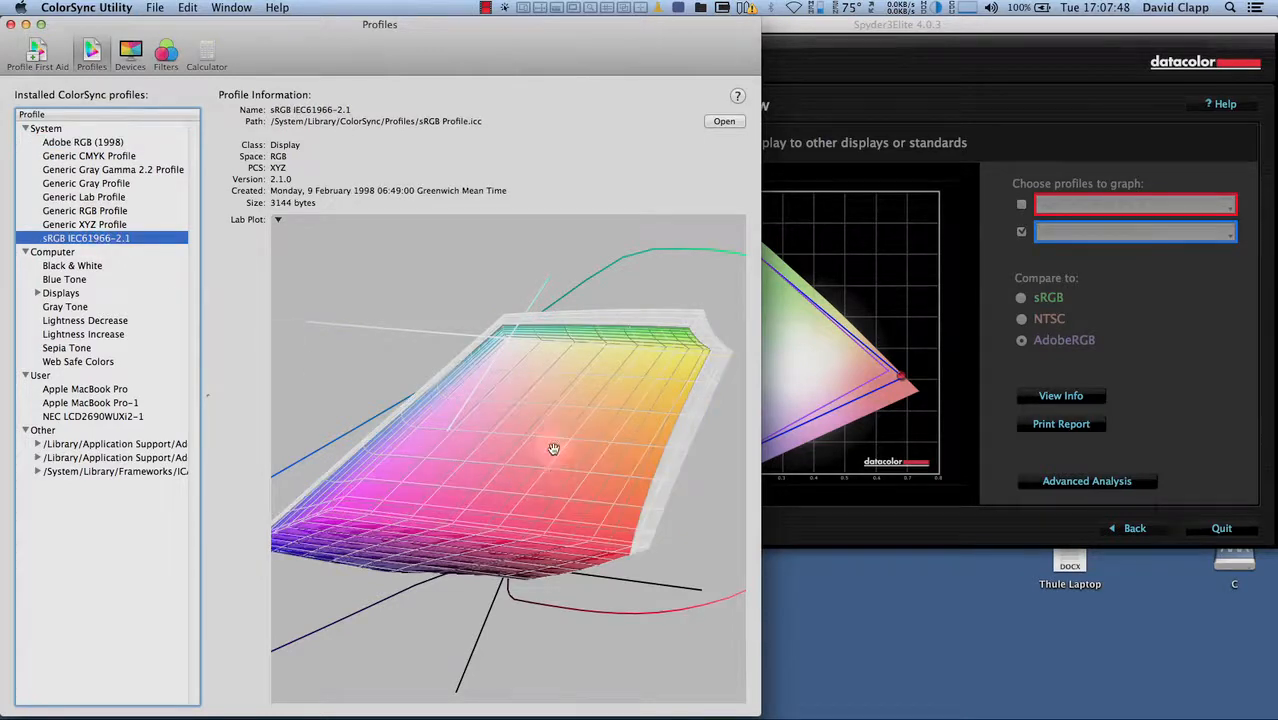
pyautogui.moveTo(551, 448); pyautogui.dragTo(601, 457)
# - Switch to Photoshop and set the RGB working space to Adobe RGB (1998) in the Color Settings
pyautogui.hotkey('ctrl', 'Right')
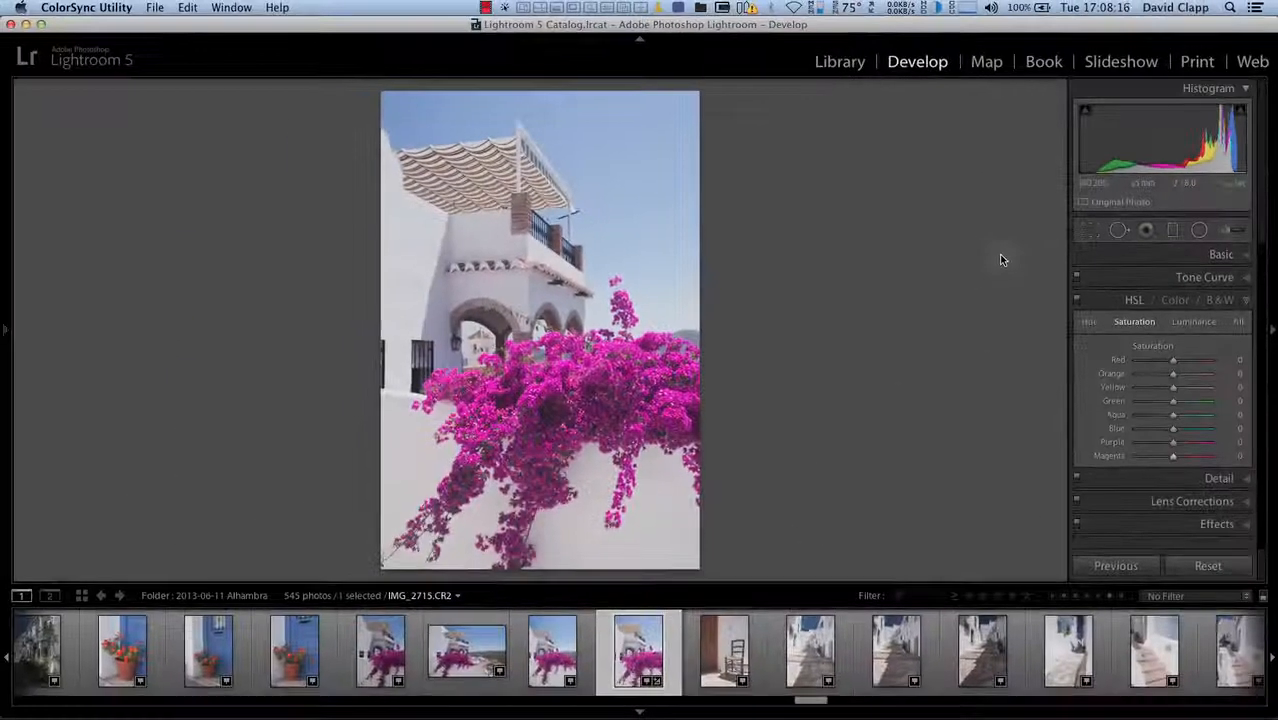
pyautogui.press('super+e')
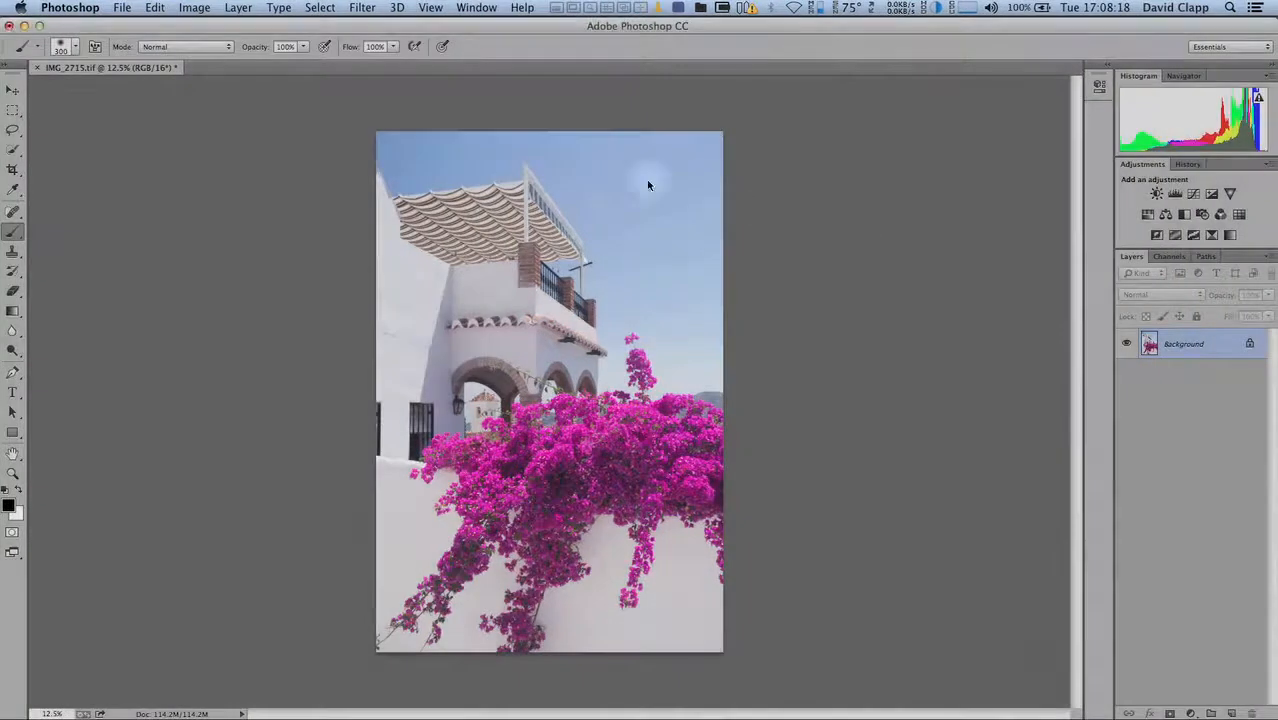
pyautogui.click(122, 8)
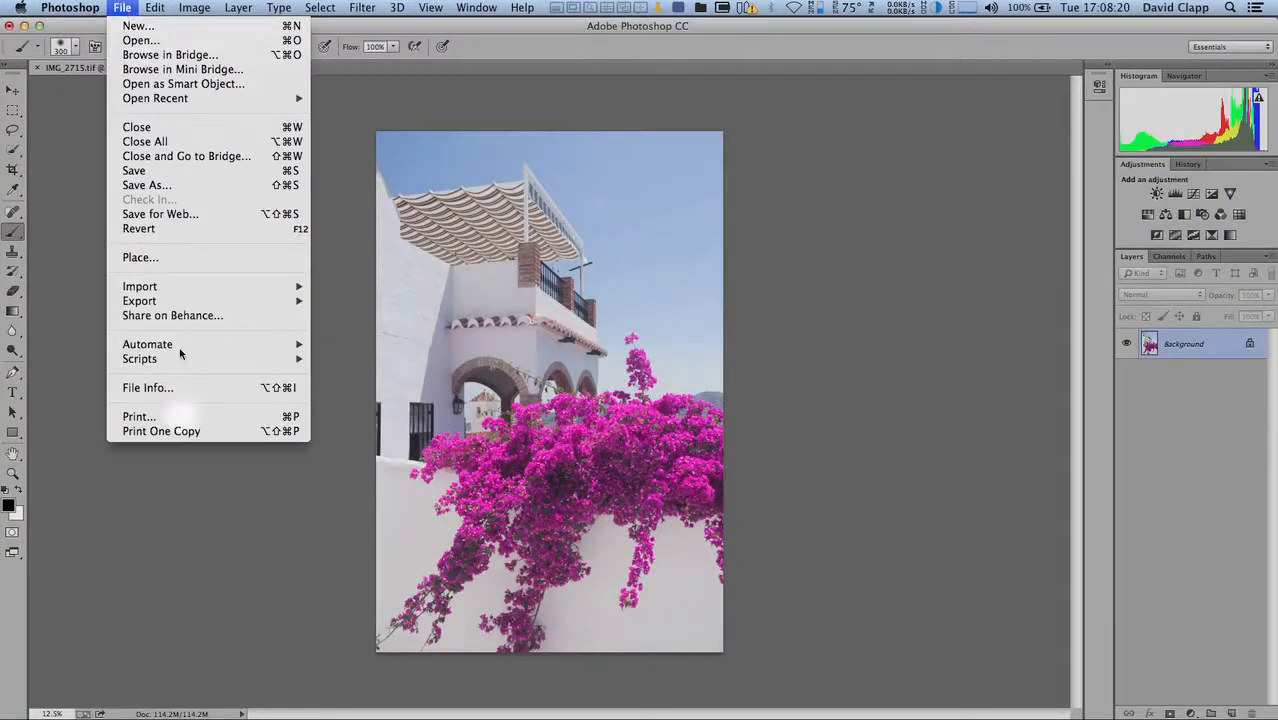
pyautogui.moveTo(185, 360)
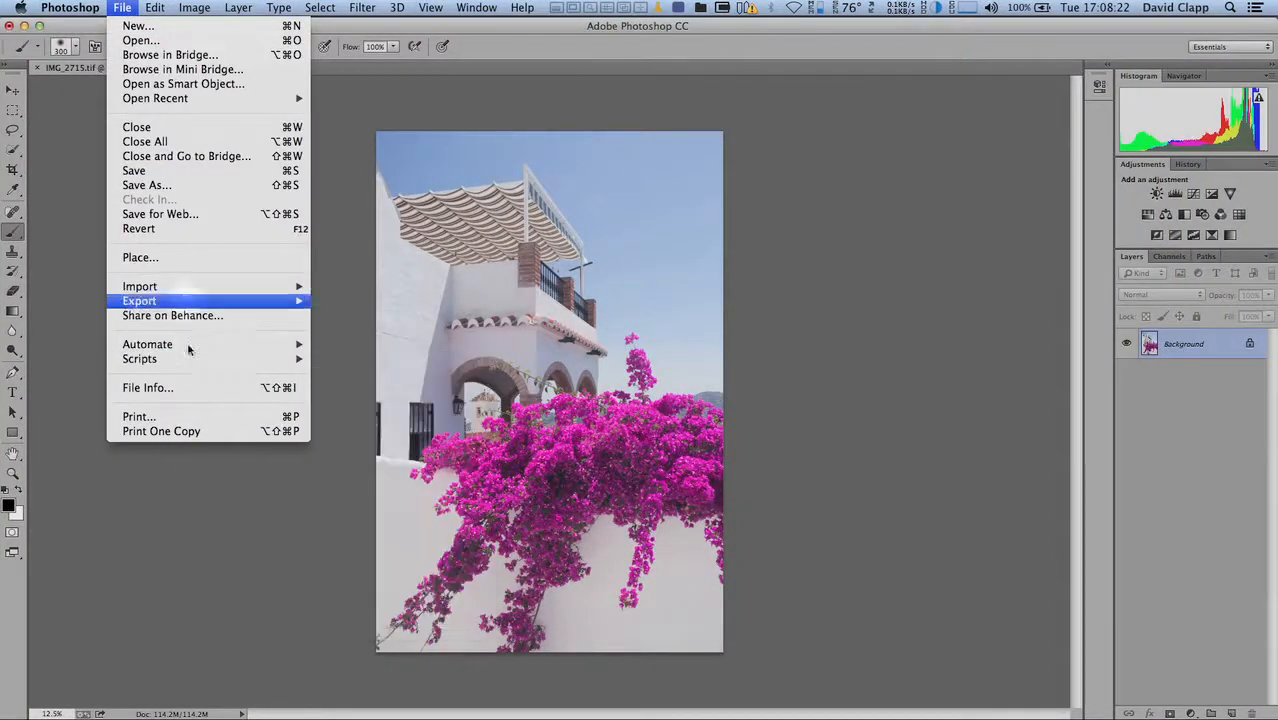
pyautogui.moveTo(155, 8)
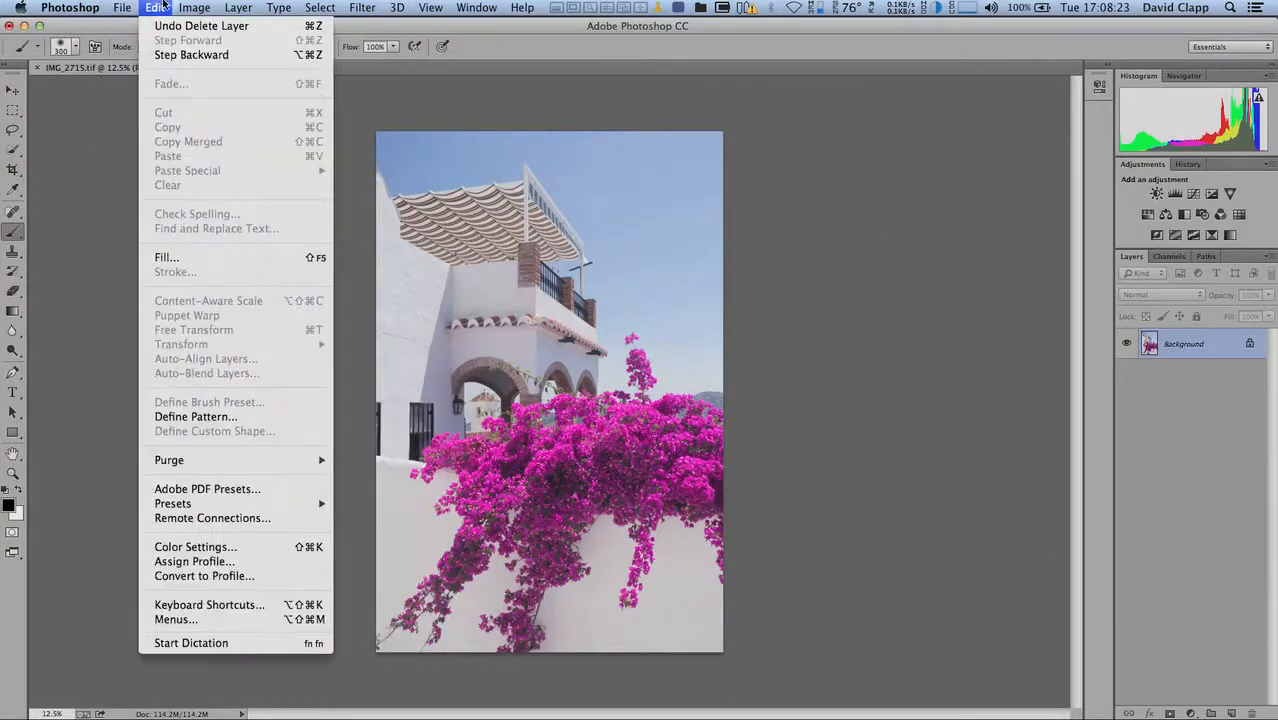
pyautogui.click(200, 547)
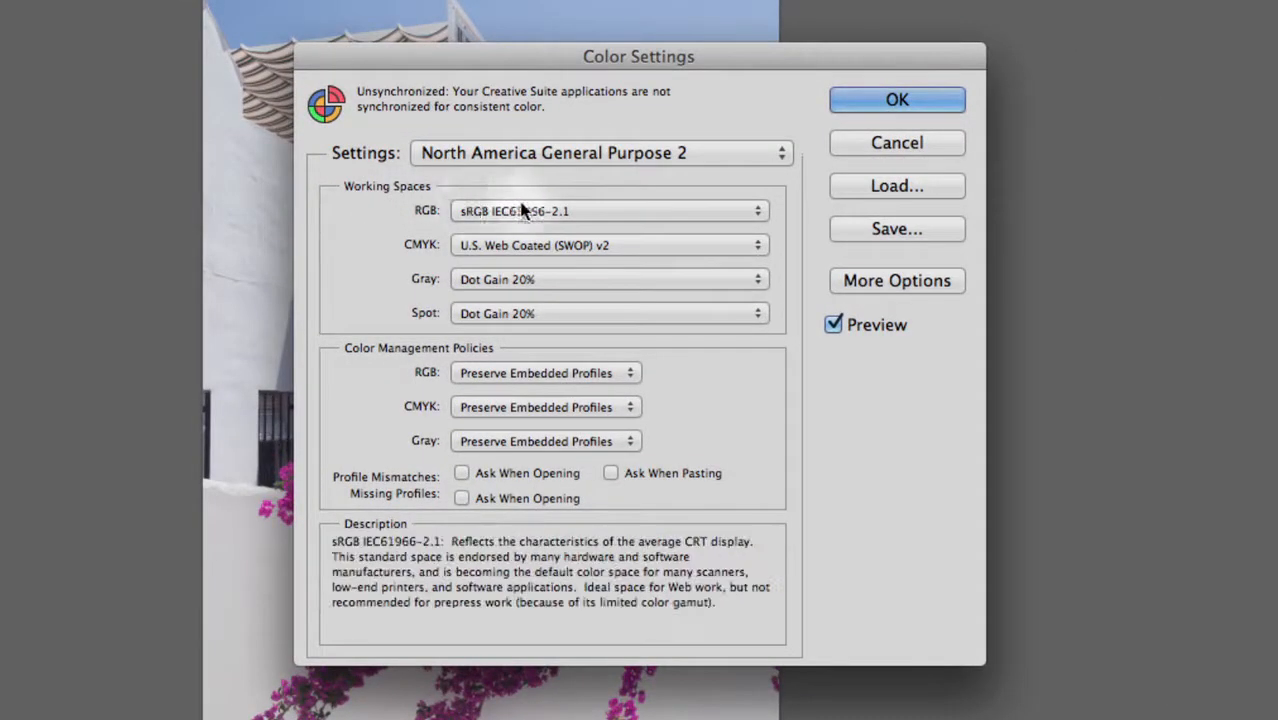
pyautogui.click(570, 211)
pyautogui.click(576, 146)
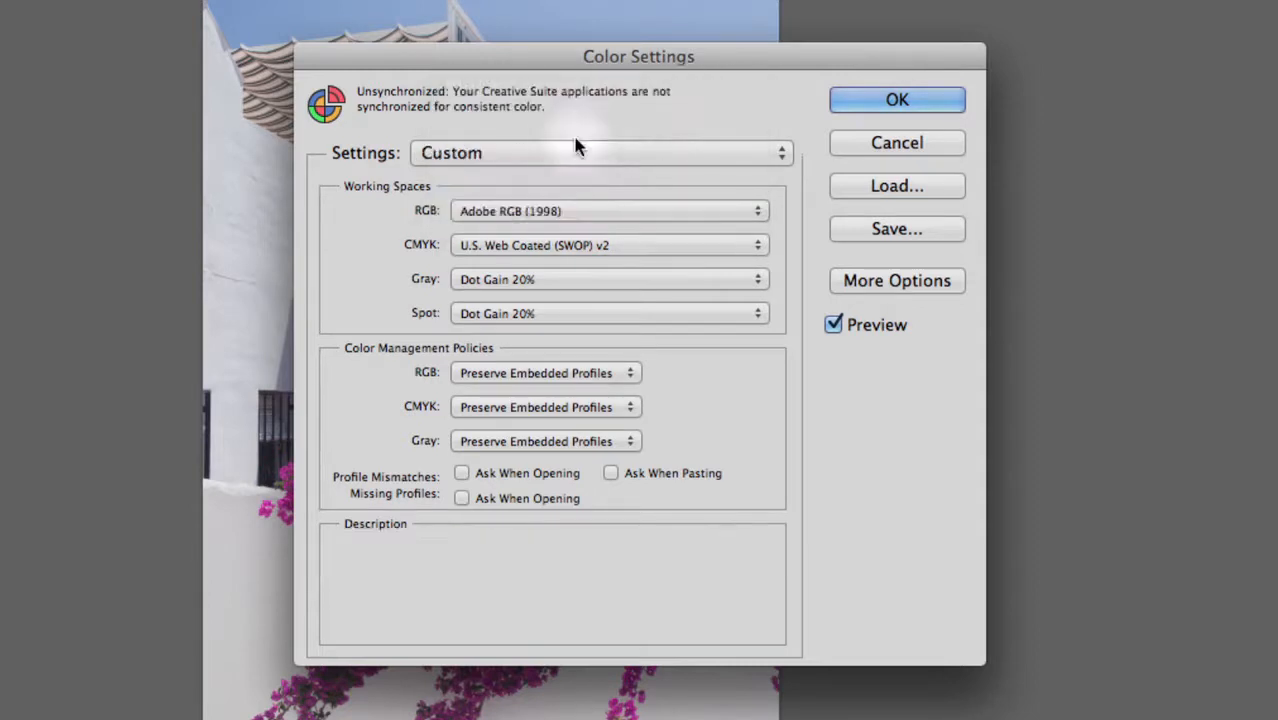
pyautogui.click(884, 101)
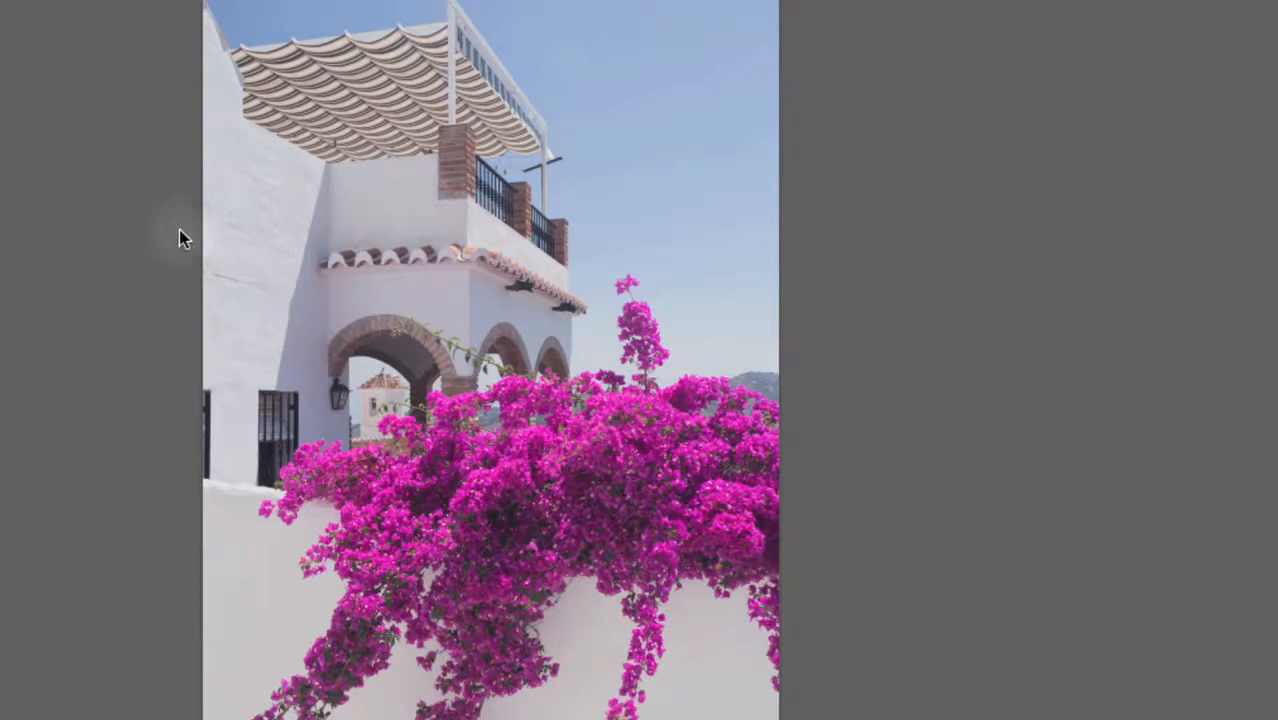
# - Close the open IMG_2715.tif image and switch back to Lightroom
pyautogui.press('super+w')
pyautogui.click(590, 186)
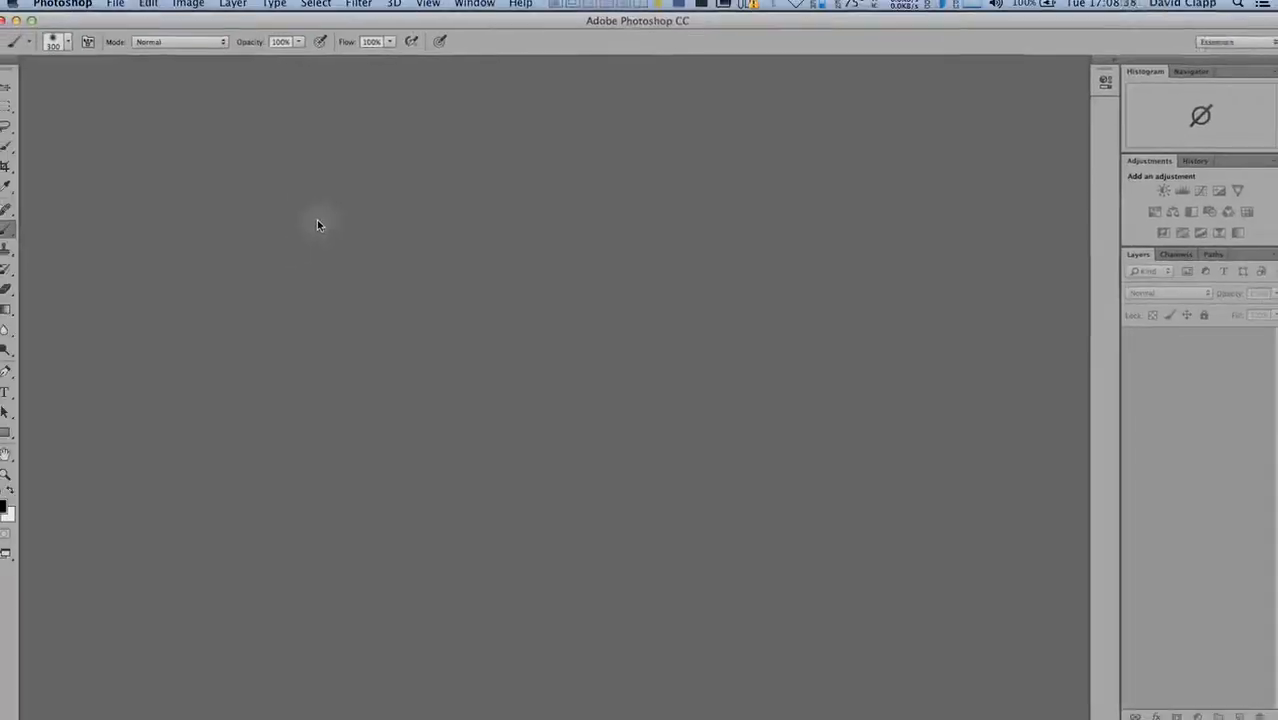
pyautogui.hotkey('ctrl', 'Left')
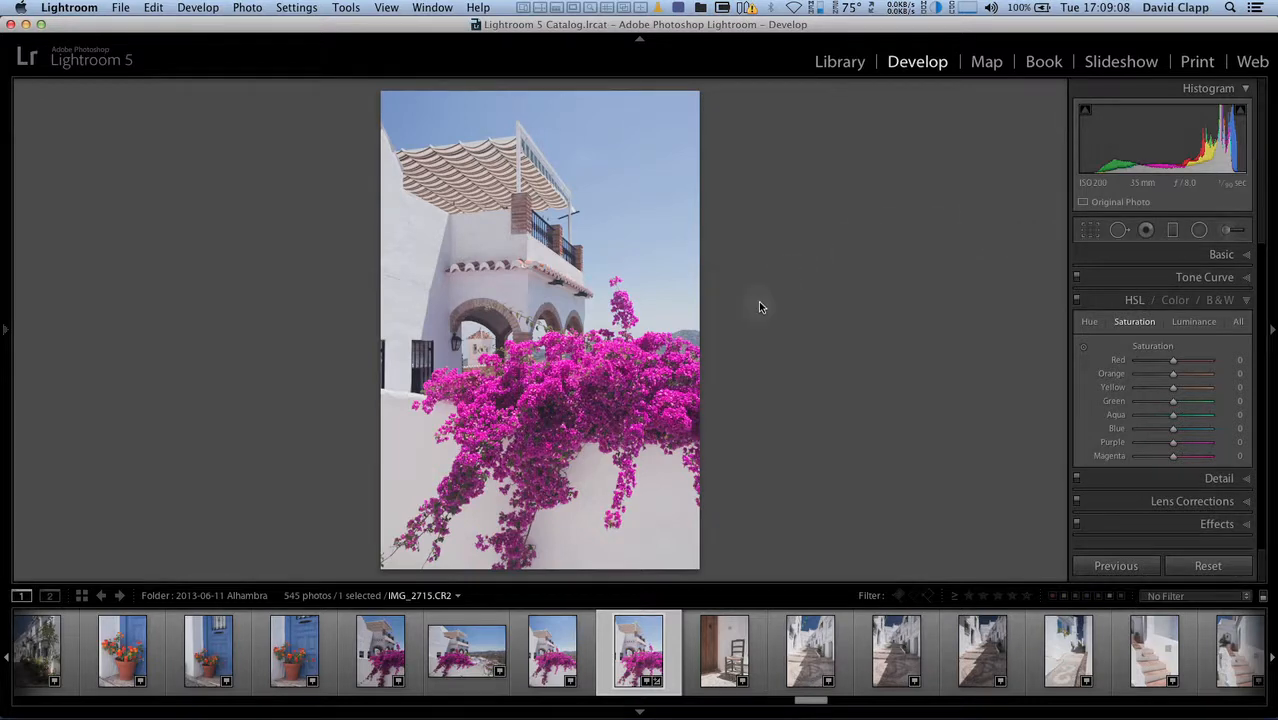
# - Export the photo to the TIFF Working folder as an uncompressed 16-bit AdobeRGB (1998) TIFF, overwriting the existing IMG_2715.tif
pyautogui.rightClick(564, 370)
pyautogui.moveTo(650, 691)
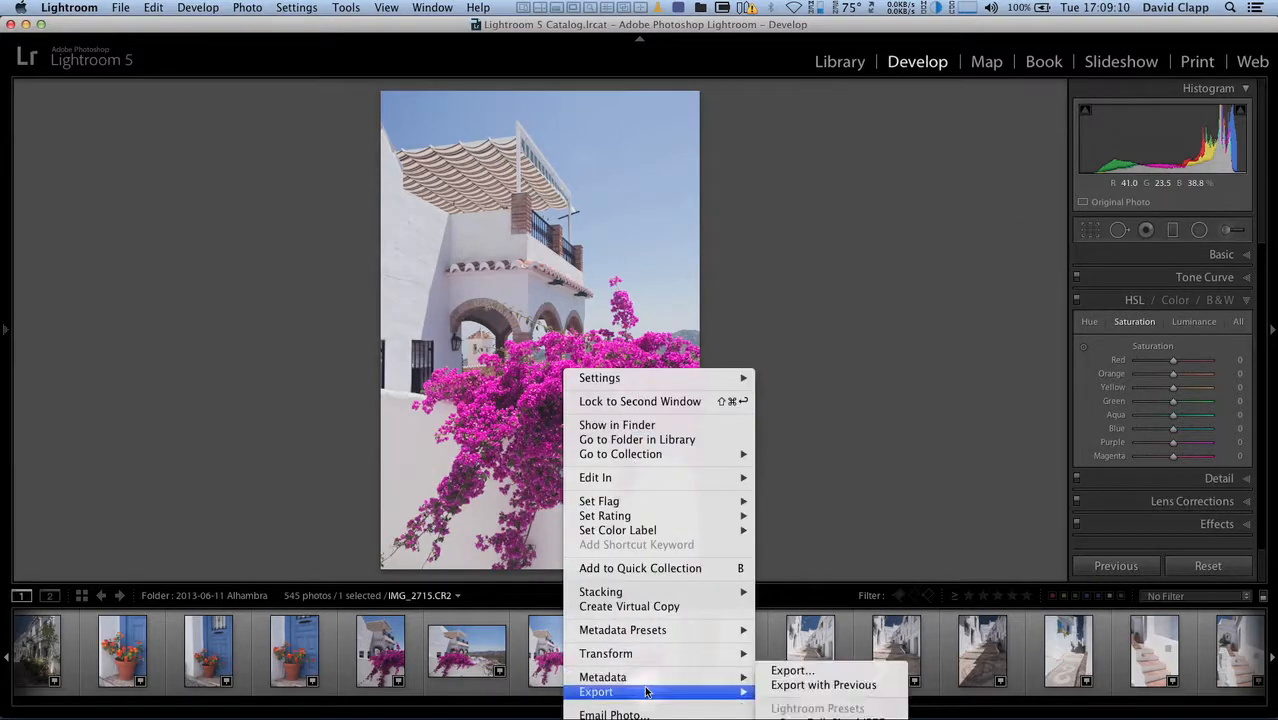
pyautogui.click(800, 670)
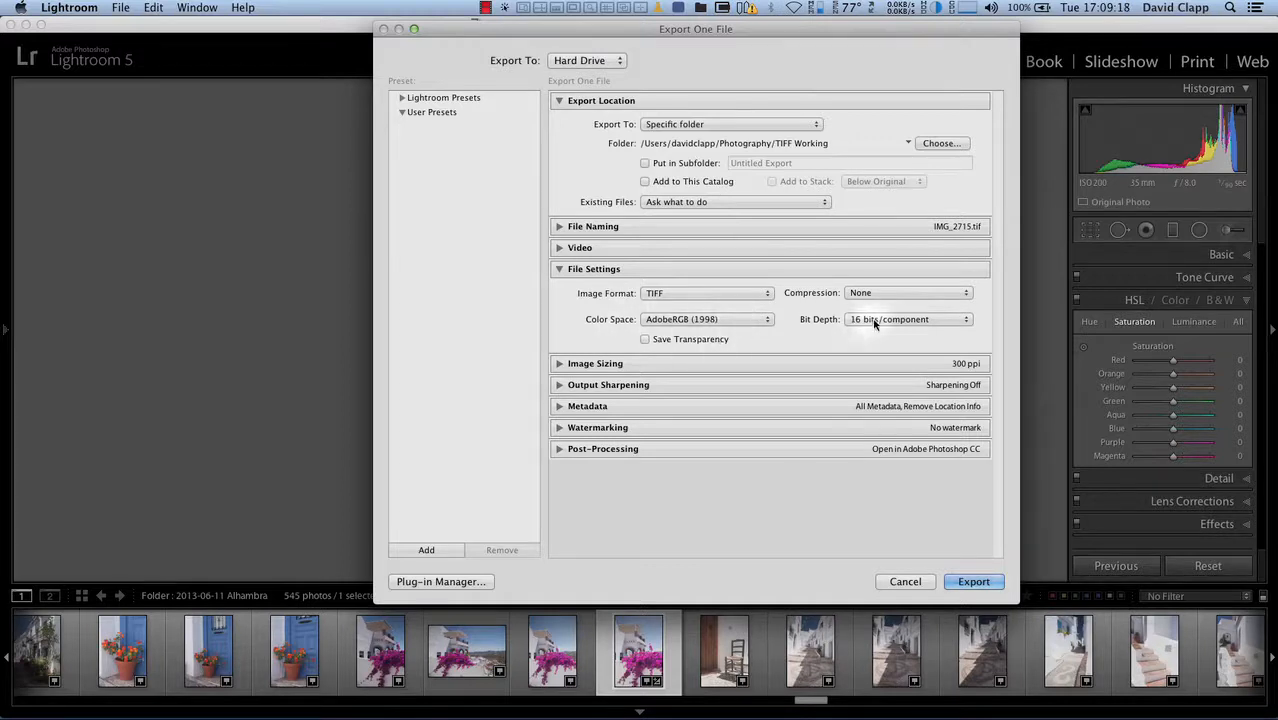
pyautogui.click(973, 582)
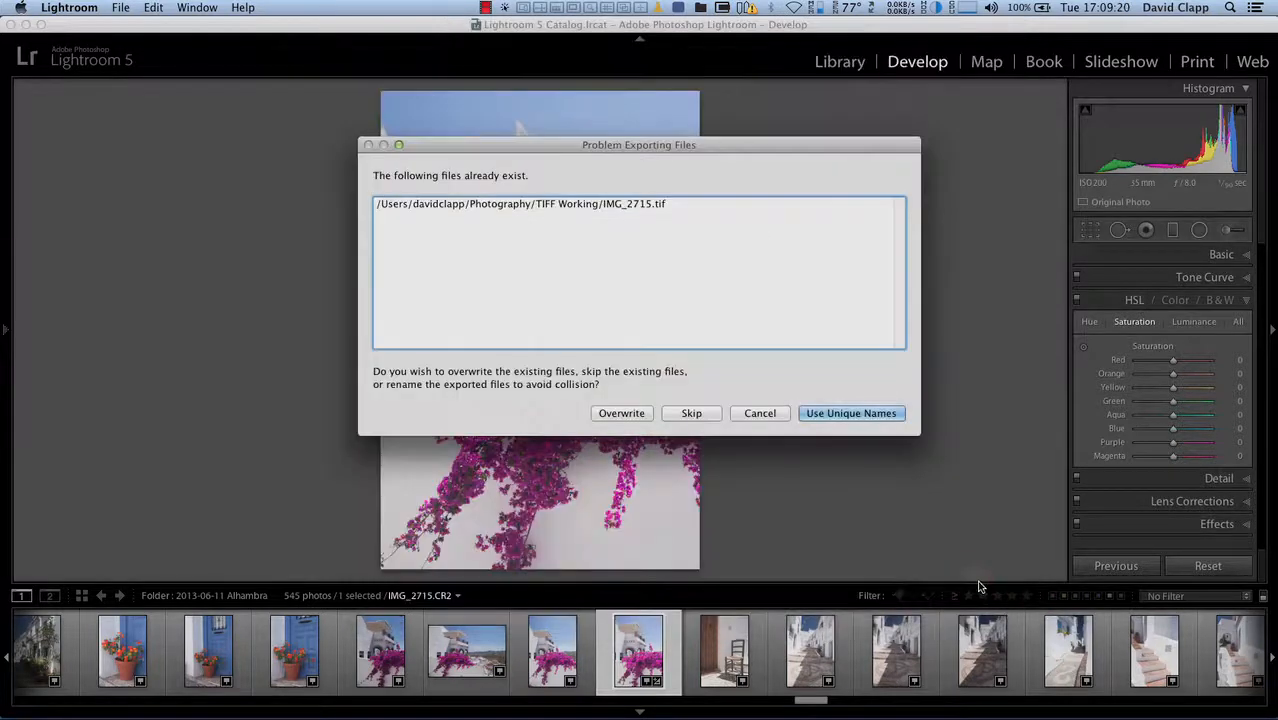
pyautogui.click(615, 411)
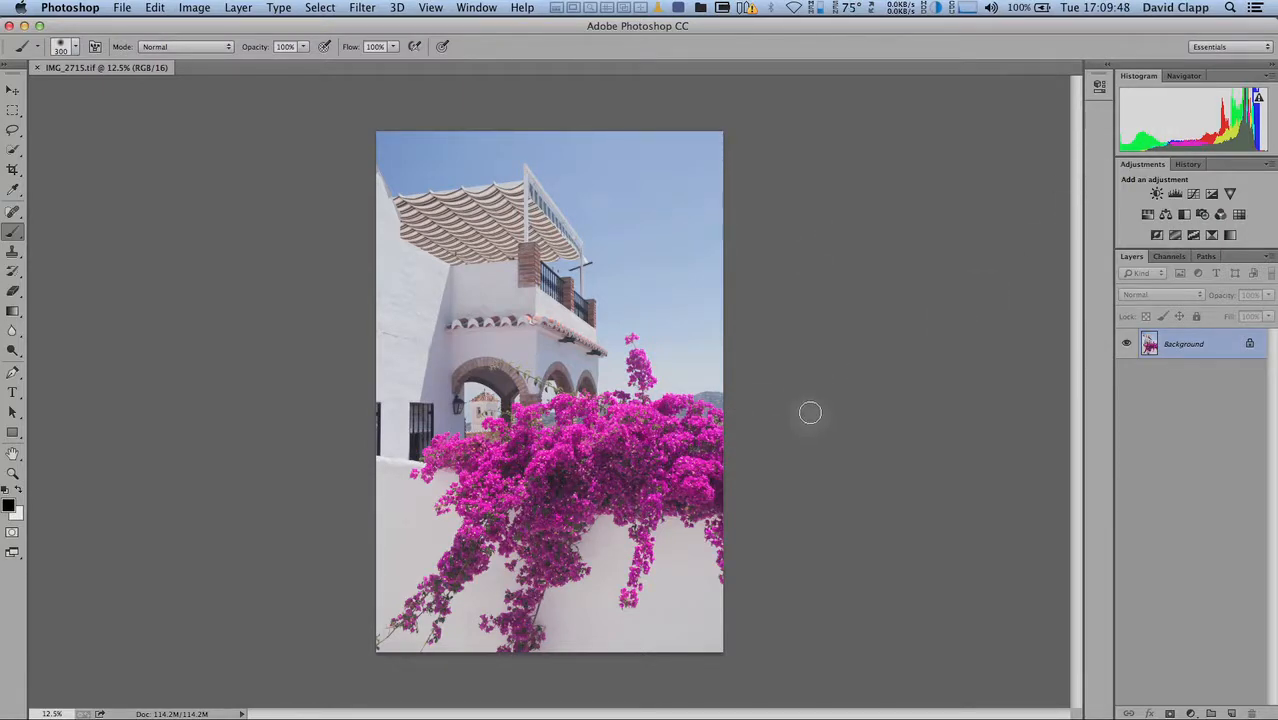
# - Switch back to Lightroom and soft-proof the photo with the AdobeRGB (1998) profile and with ProPhoto RGB
pyautogui.press('super+Tab')
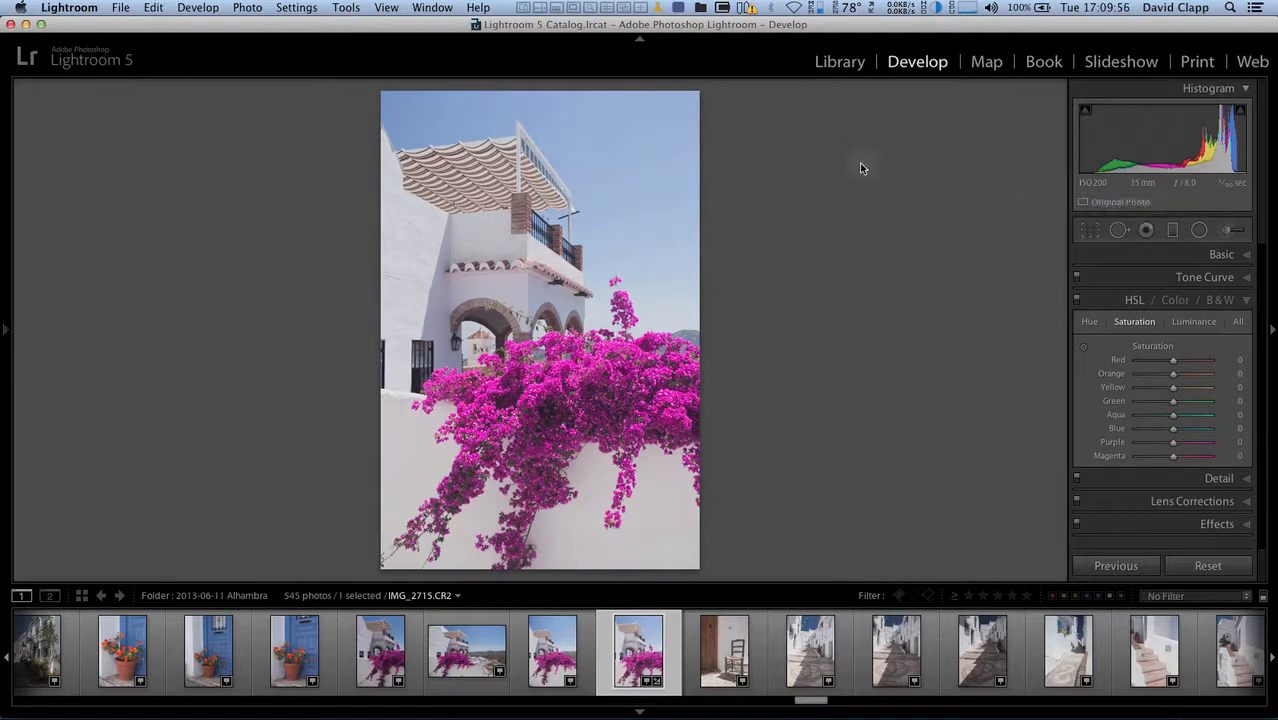
pyautogui.press('s')
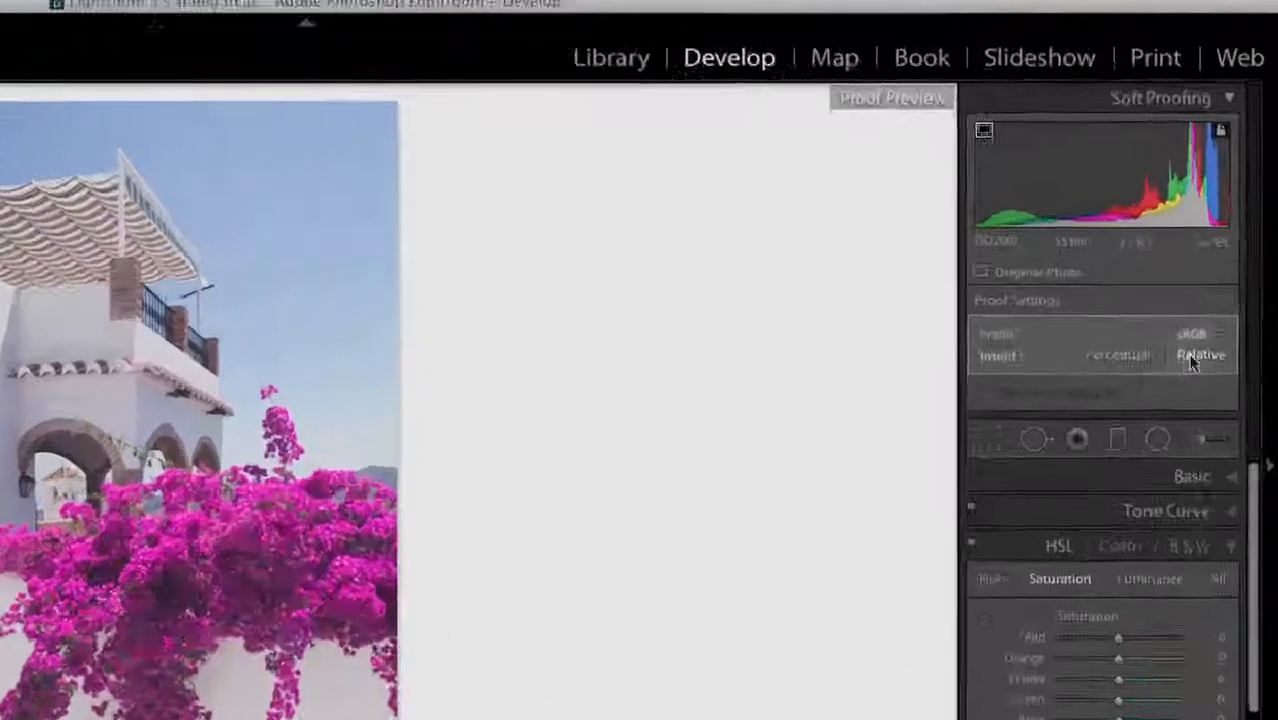
pyautogui.click(1221, 243)
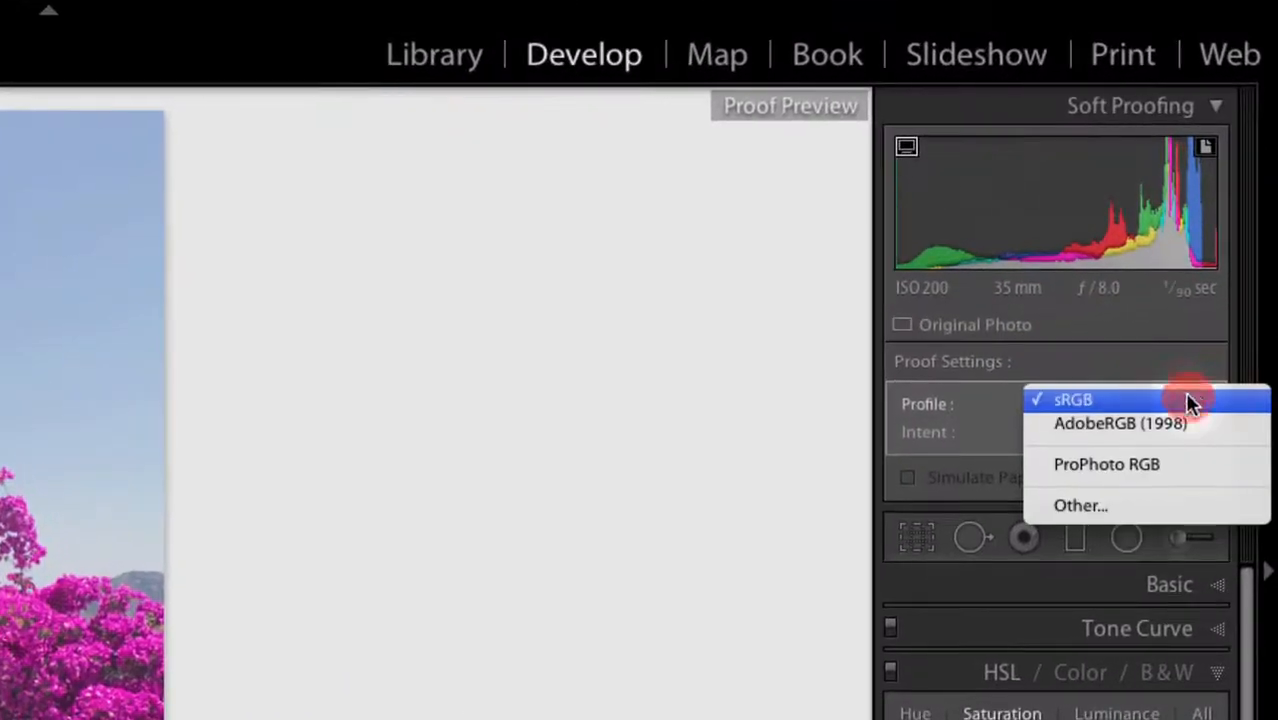
pyautogui.click(1176, 424)
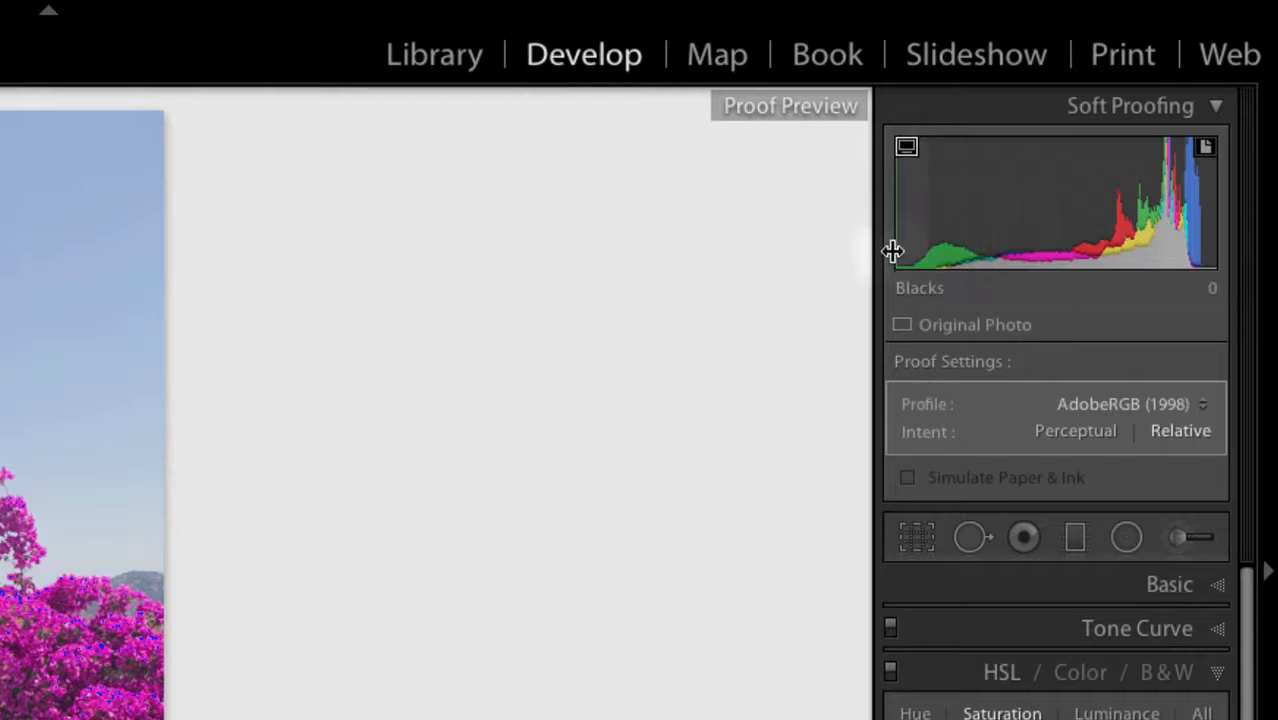
pyautogui.click(1112, 402)
pyautogui.click(1108, 440)
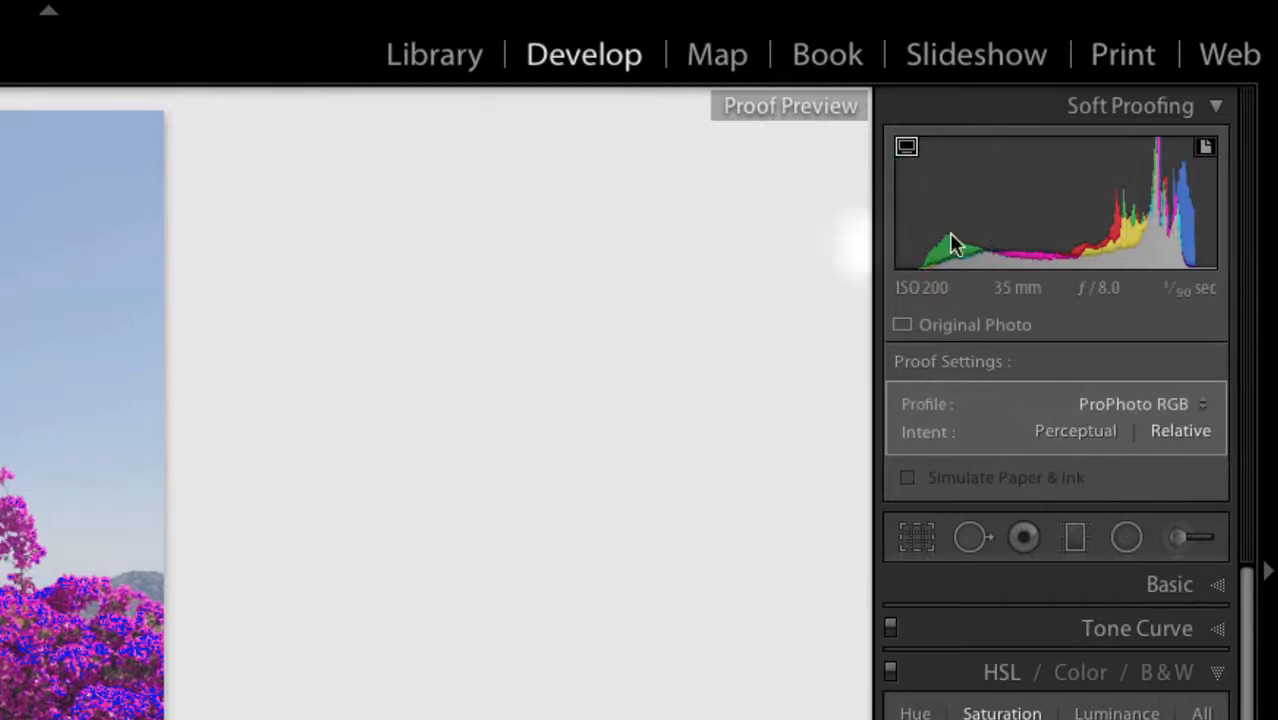
# - Turn off the monitor gamut warning and leave soft proofing
pyautogui.click(916, 158)
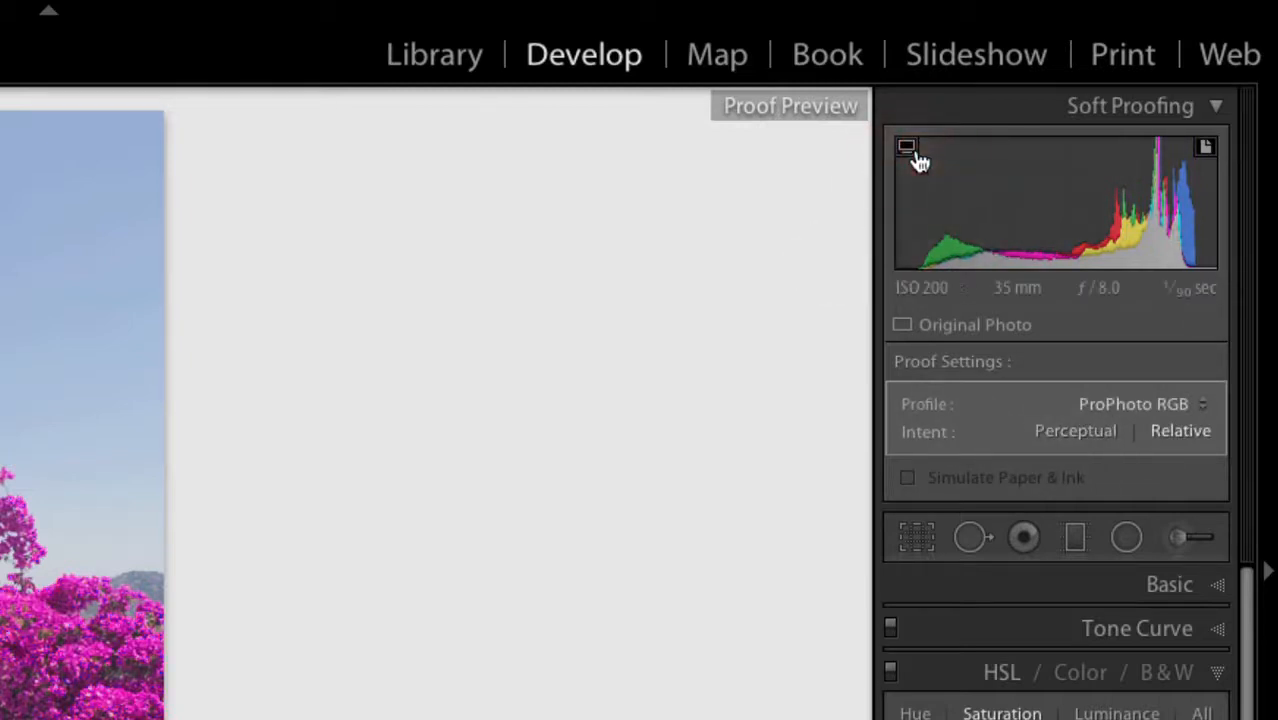
pyautogui.click(795, 415)
pyautogui.press('s')
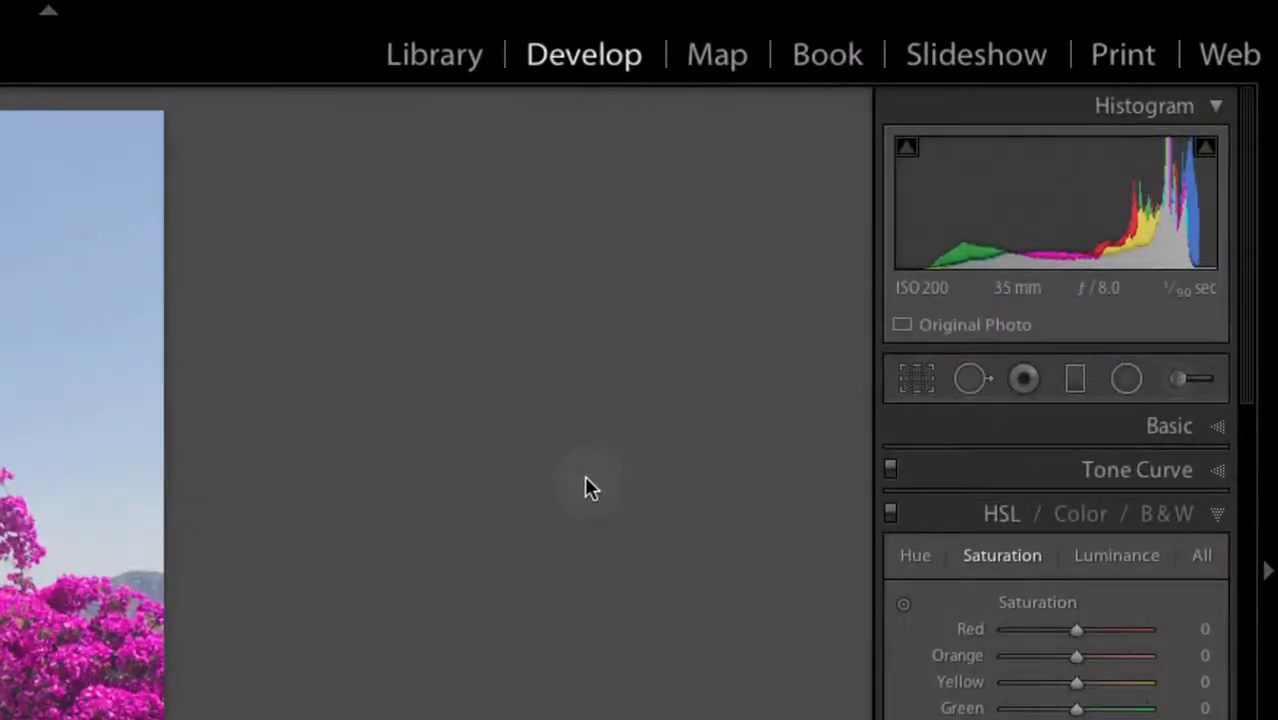
# - Soft-proof the photo with the AdobeRGB (1998) profile and turn on the monitor gamut warning
pyautogui.press('s')
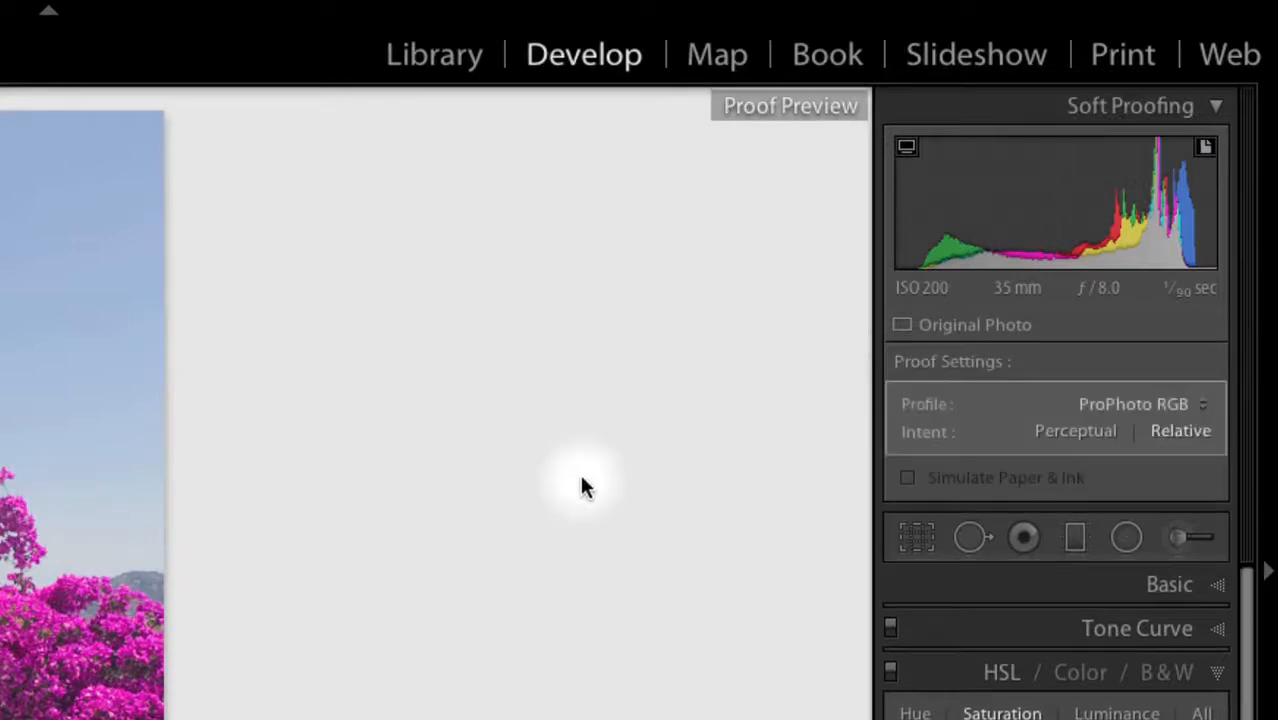
pyautogui.click(1151, 405)
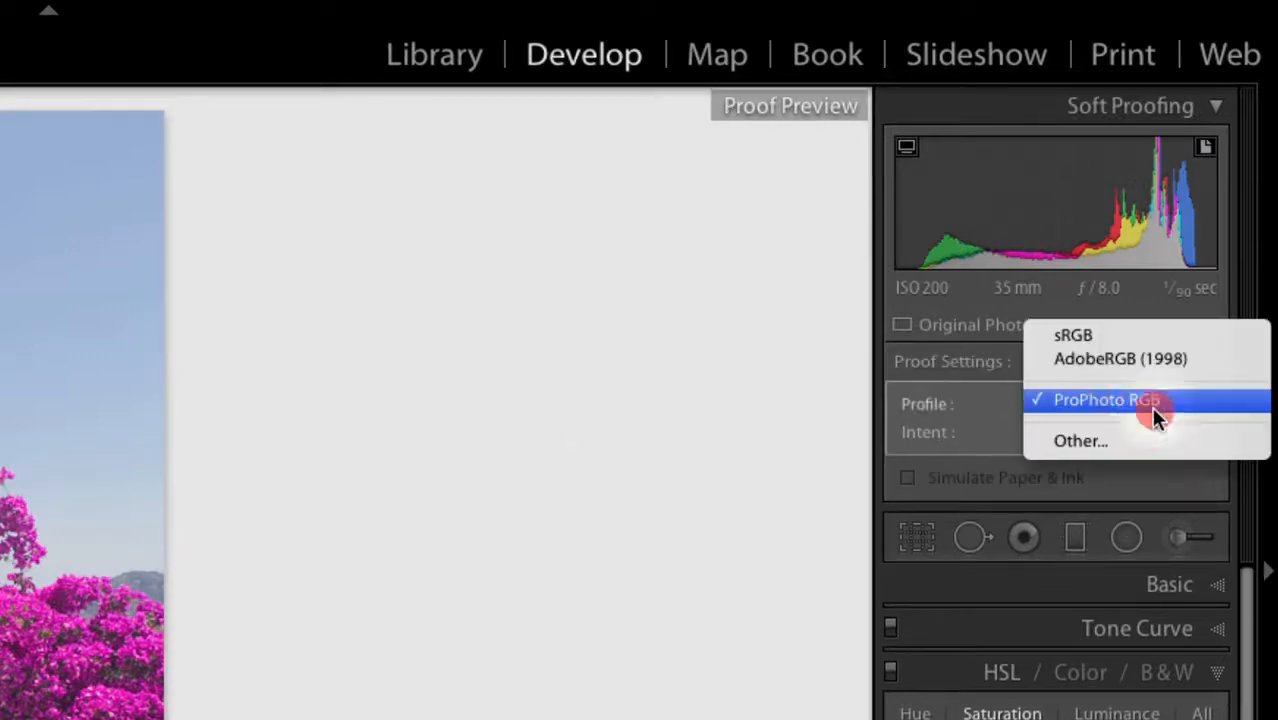
pyautogui.click(1112, 360)
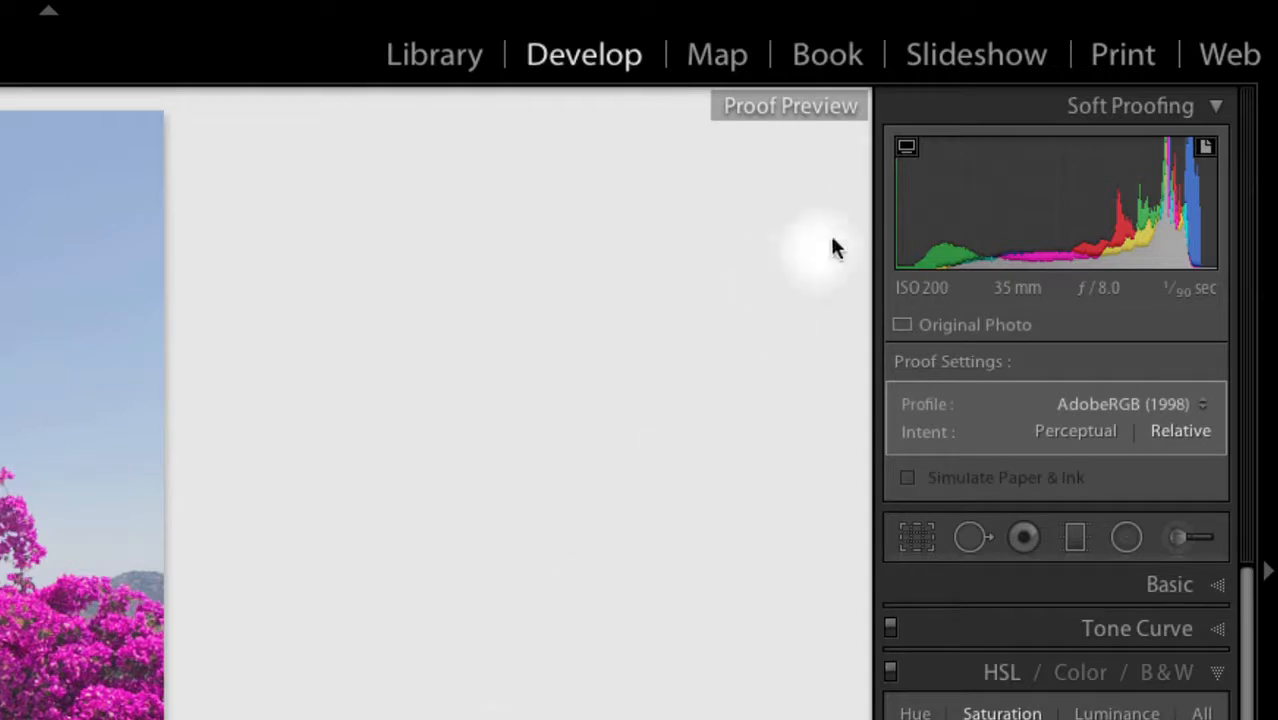
pyautogui.click(907, 150)
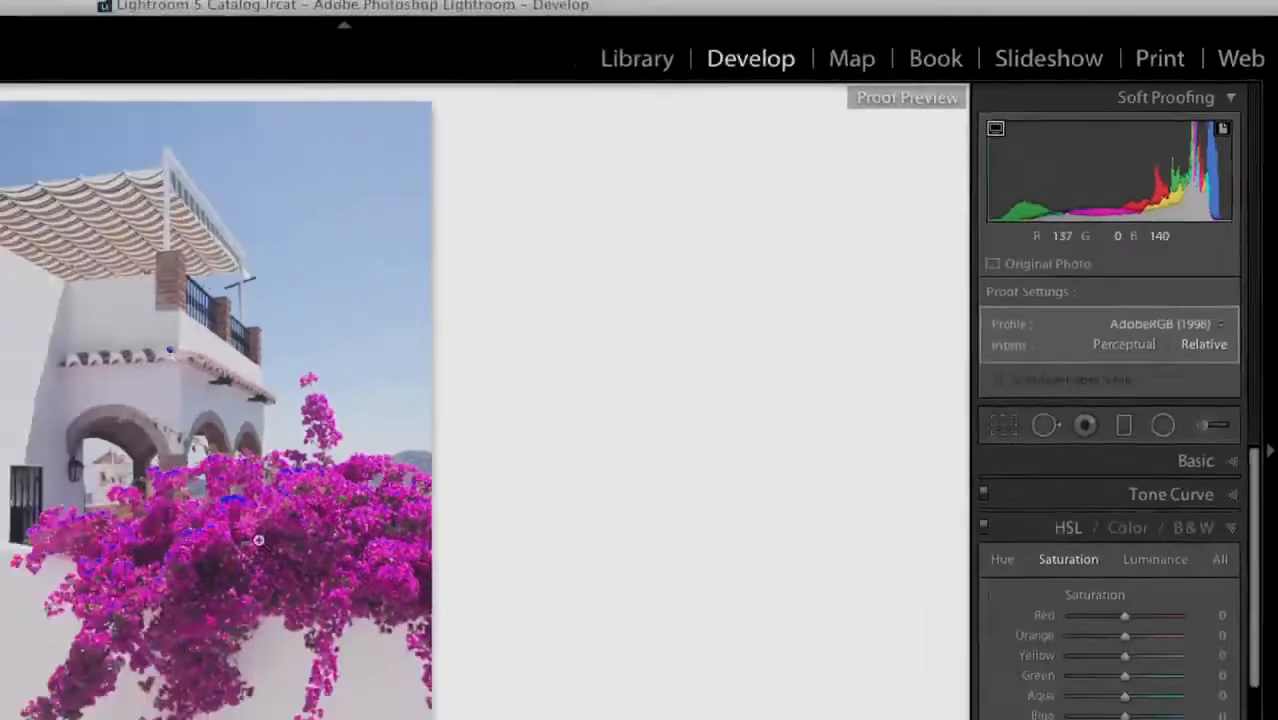
# - Lower the HSL saturation of Purple to -19 and Magenta to -18 using targeted adjustment on the bougainvillea flowers
pyautogui.click(223, 494)
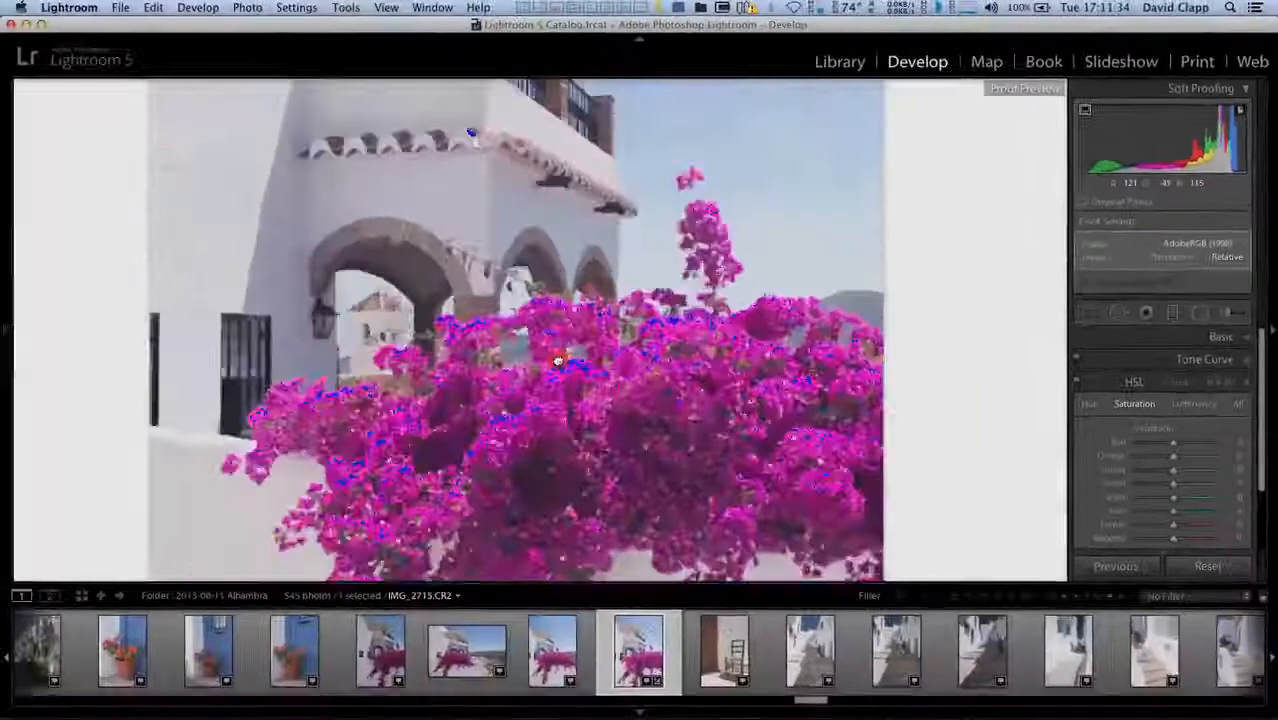
pyautogui.moveTo(234, 565); pyautogui.dragTo(526, 420)
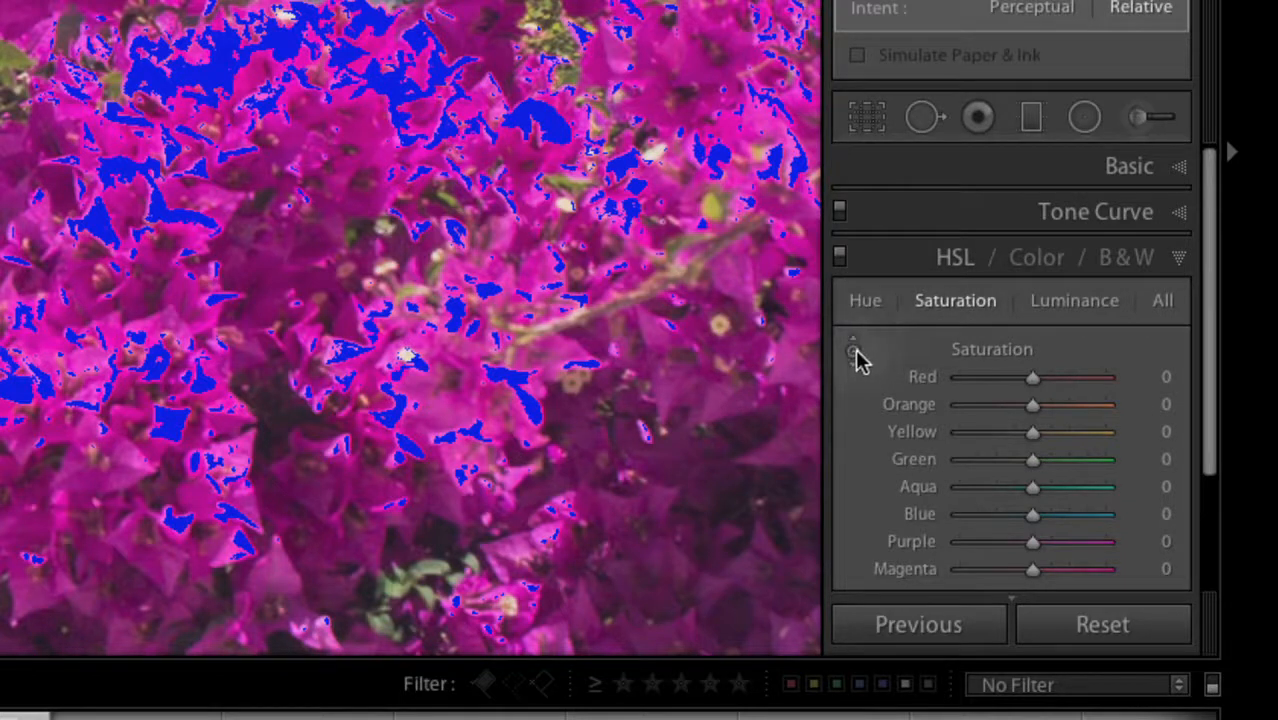
pyautogui.click(960, 302)
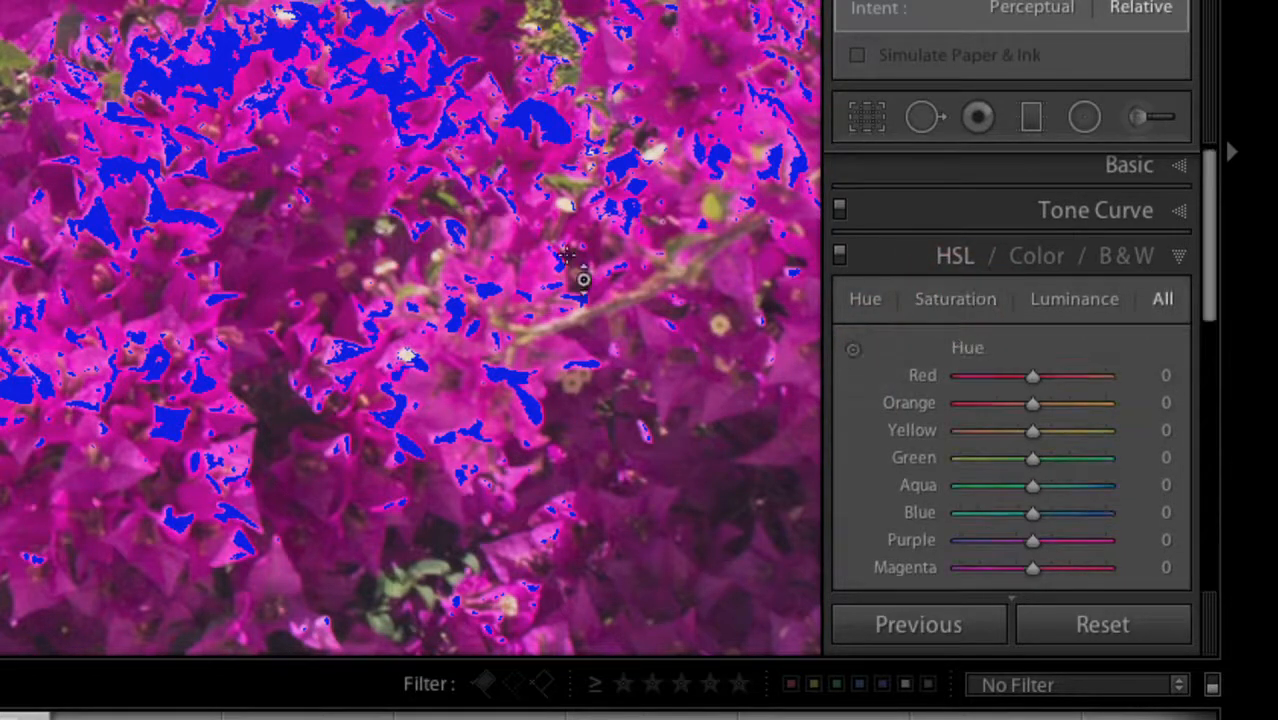
pyautogui.click(952, 302)
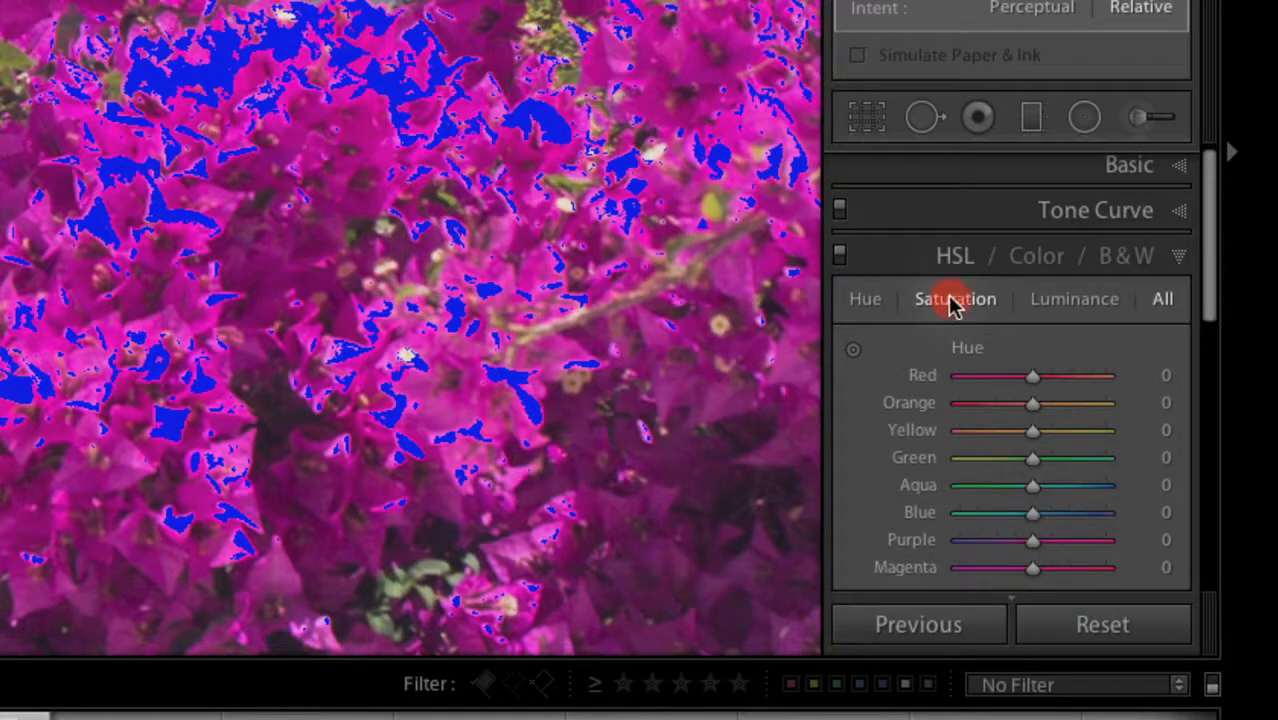
pyautogui.click(853, 349)
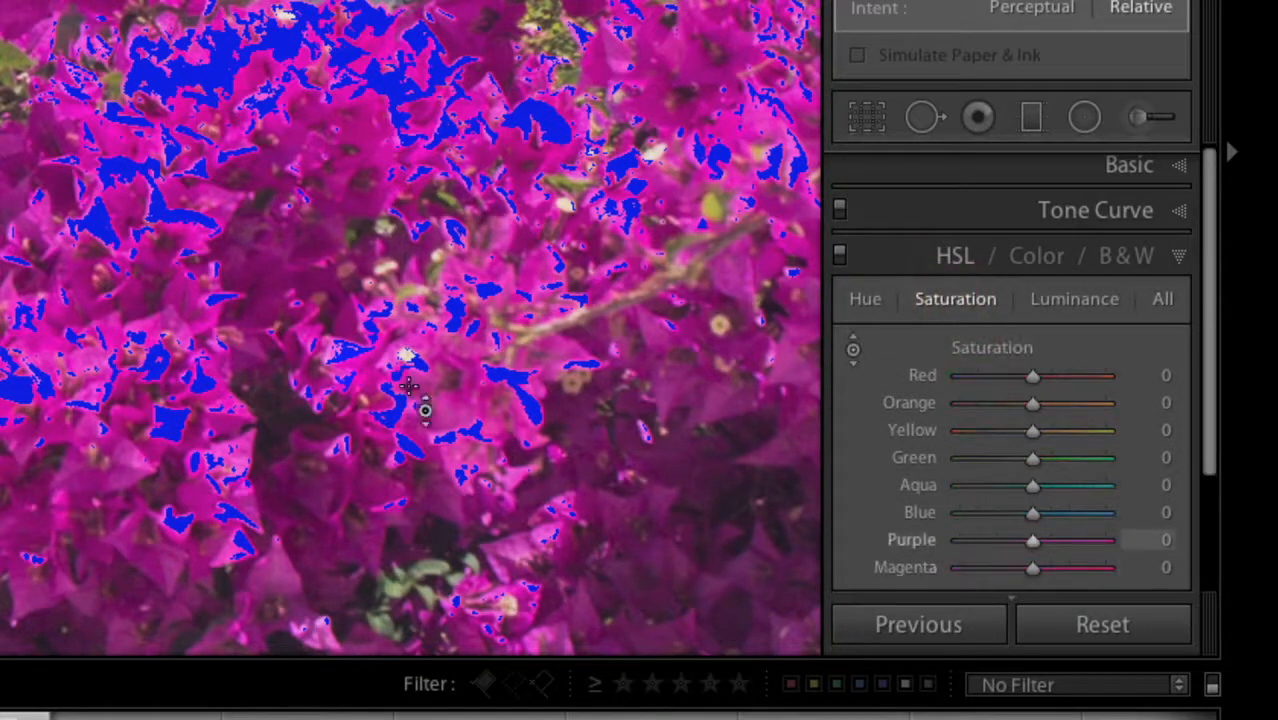
pyautogui.click(197, 58)
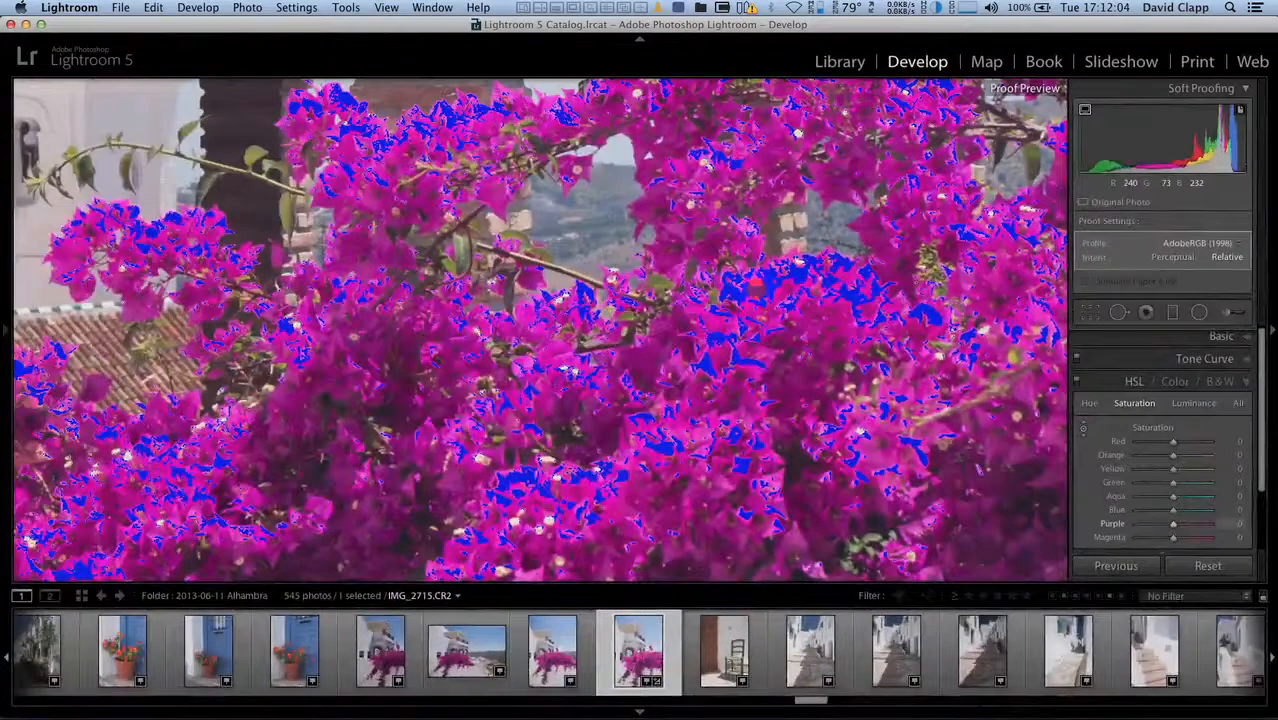
pyautogui.moveTo(758, 288); pyautogui.dragTo(762, 318)
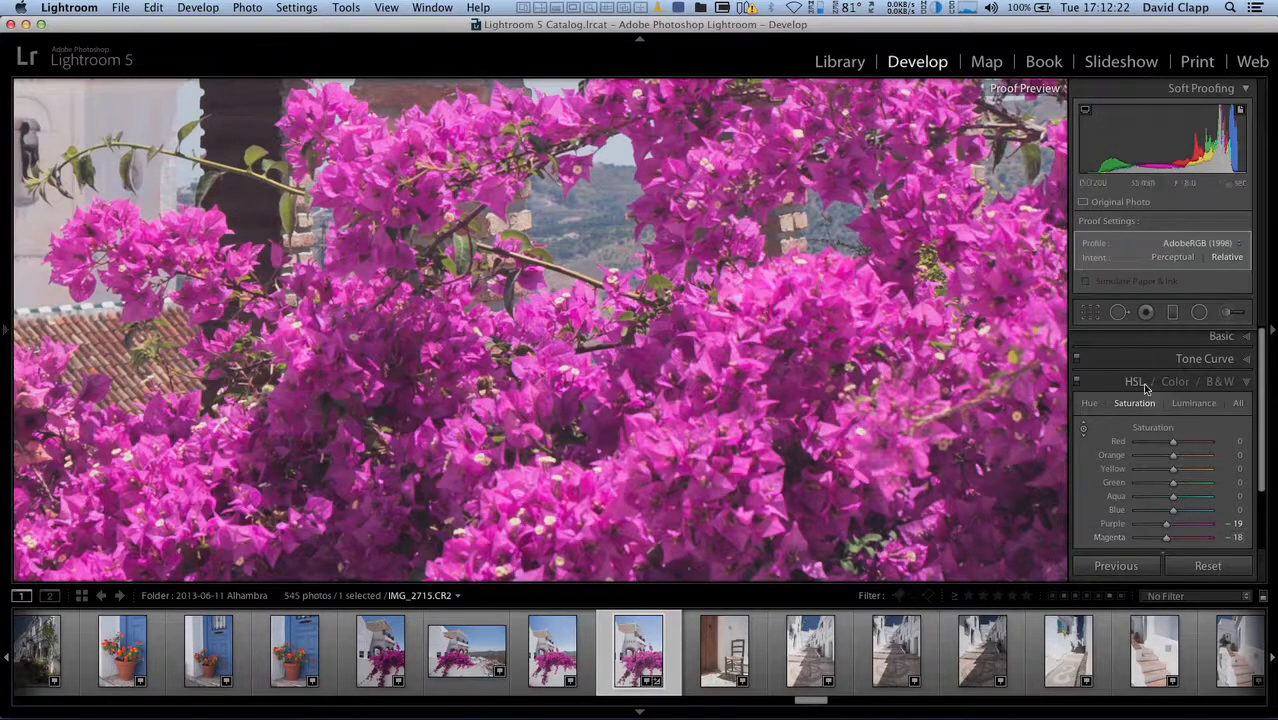
pyautogui.click(688, 349)
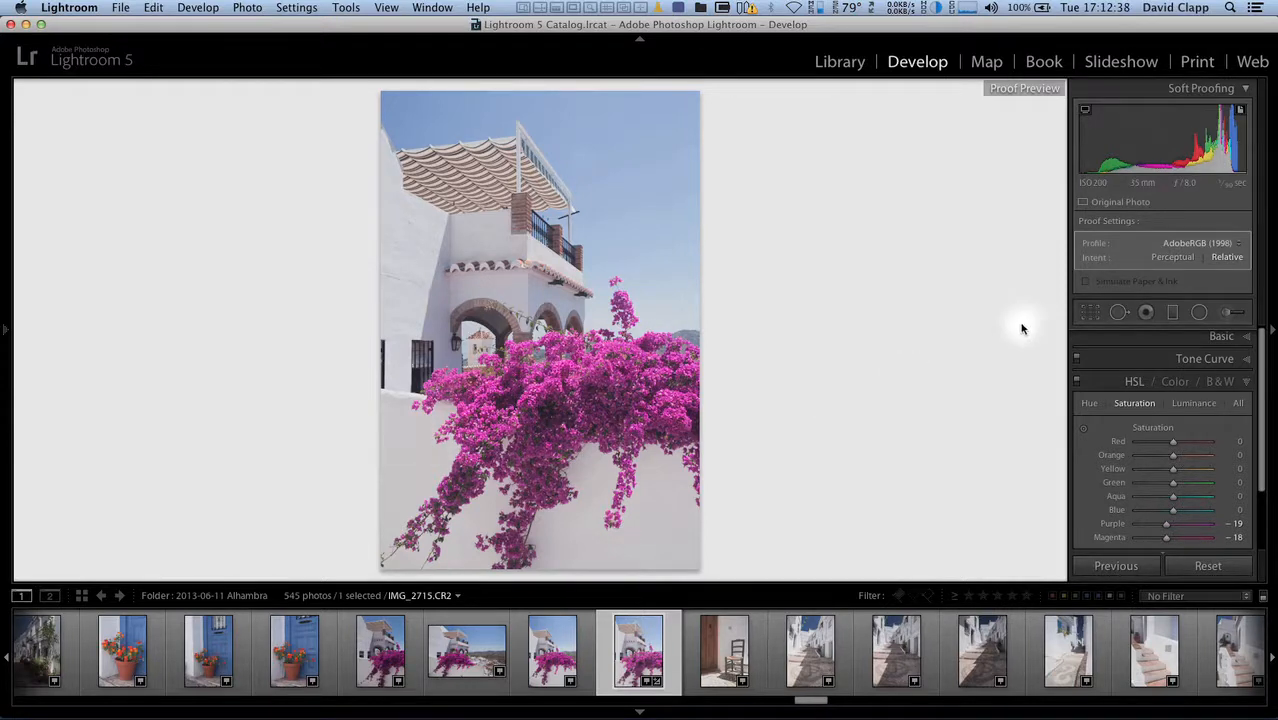
# - Reset the Purple and Magenta saturation adjustments to 0
pyautogui.doubleClick(1166, 523)
pyautogui.doubleClick(1166, 538)
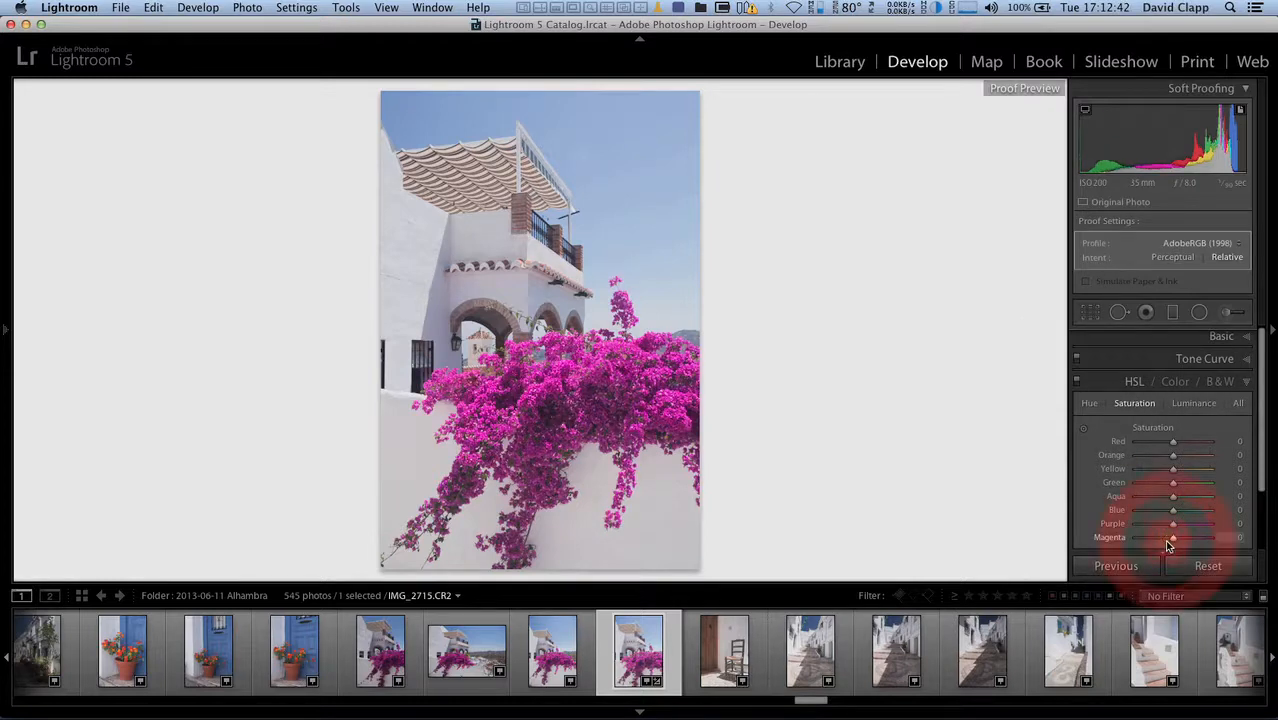
pyautogui.click(1084, 429)
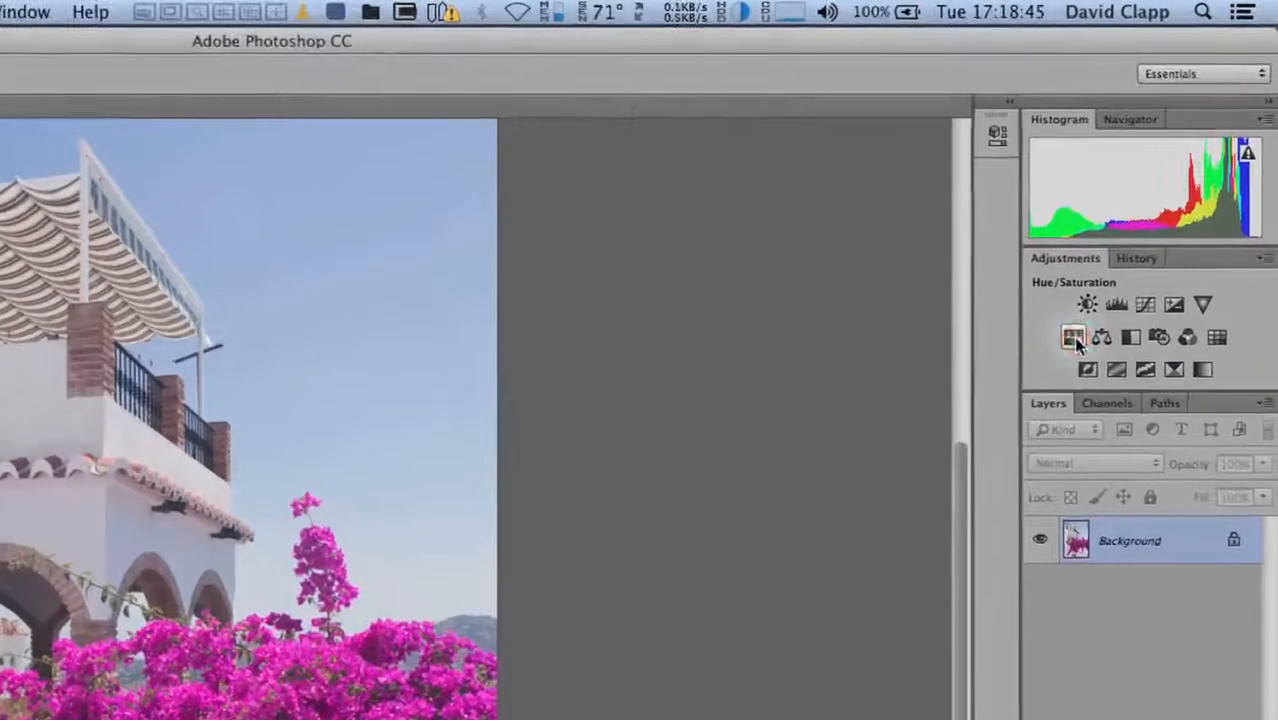
# - In Photoshop, add a Hue/Saturation adjustment layer, extend its Magentas range with a flower colour sample and set that range's saturation to -8
pyautogui.click(1073, 338)
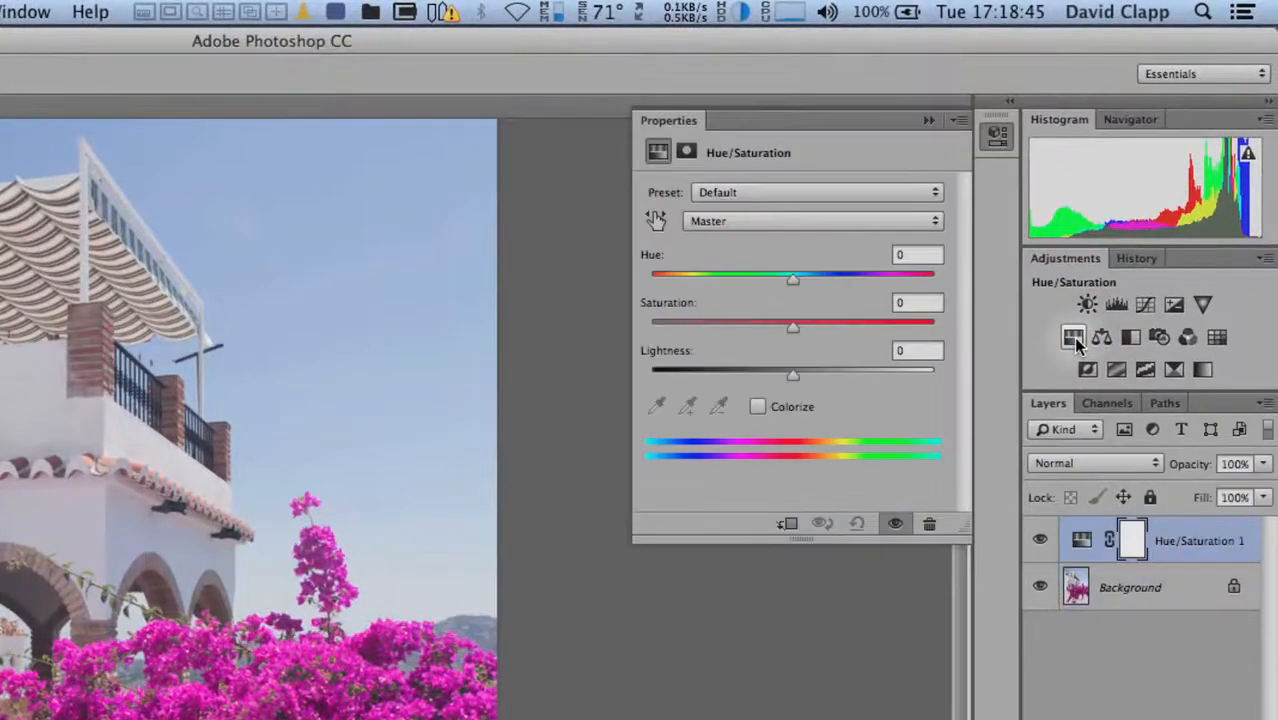
pyautogui.click(760, 219)
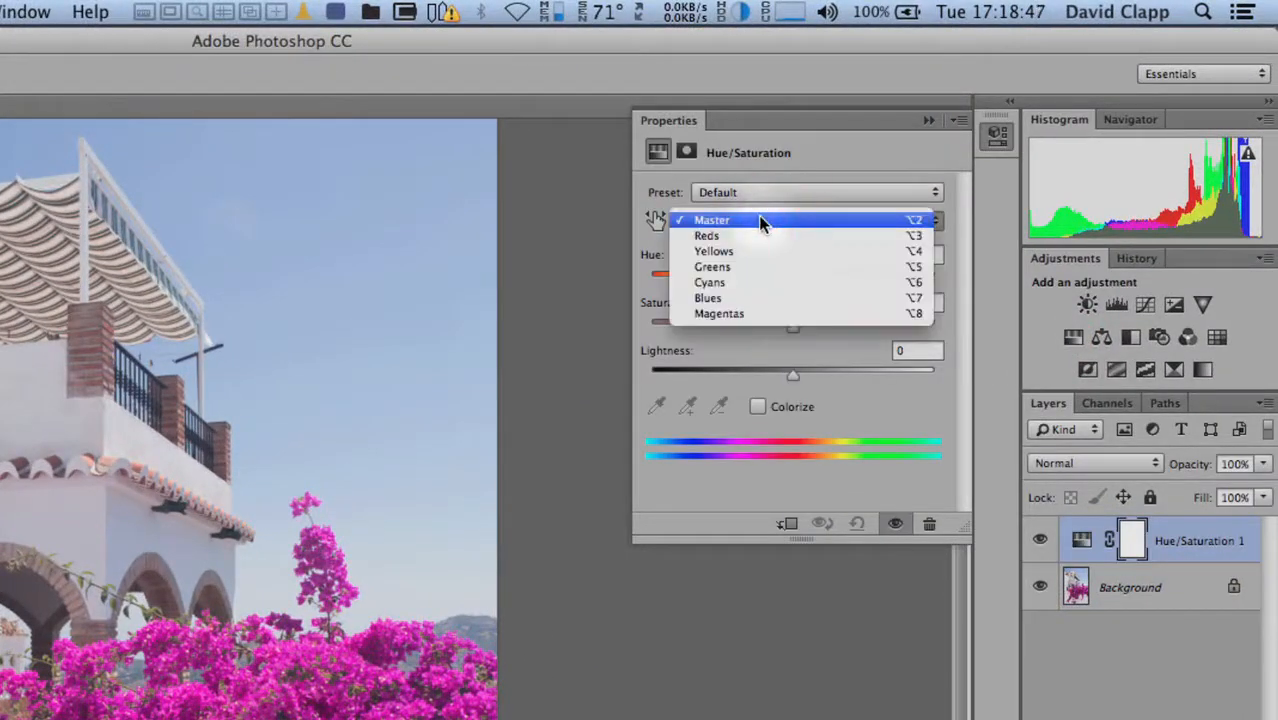
pyautogui.click(739, 312)
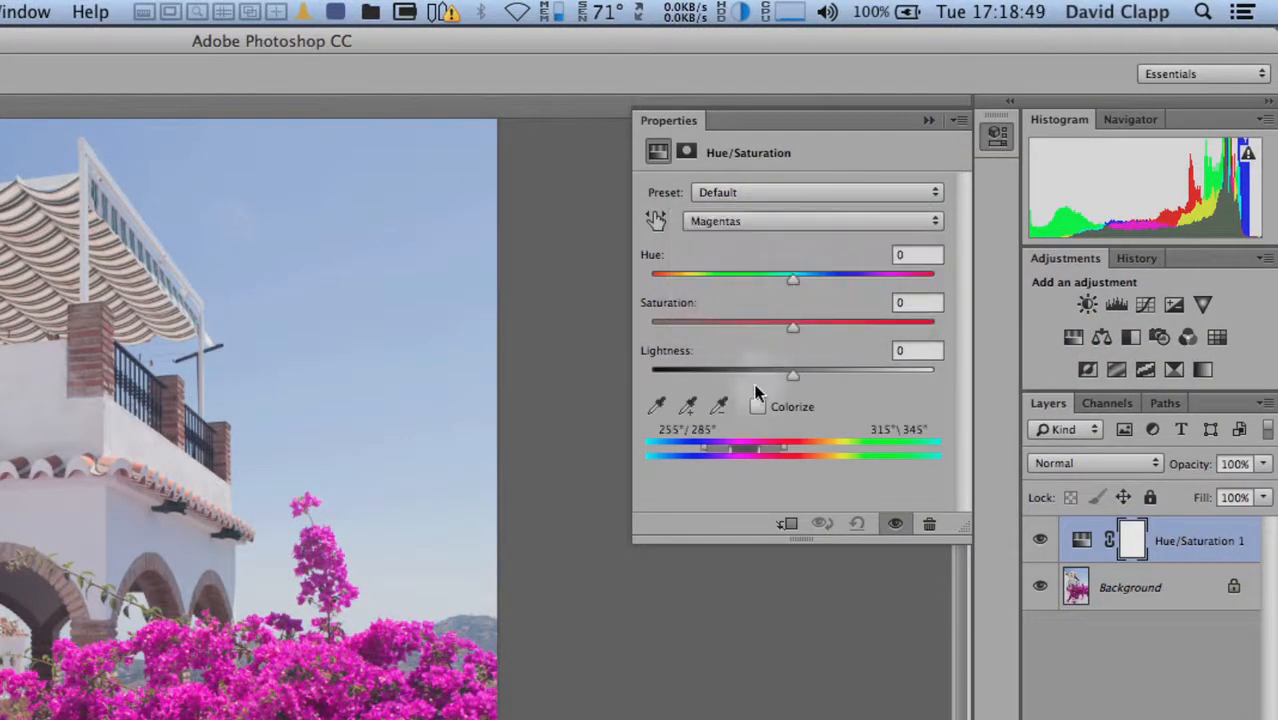
pyautogui.click(687, 405)
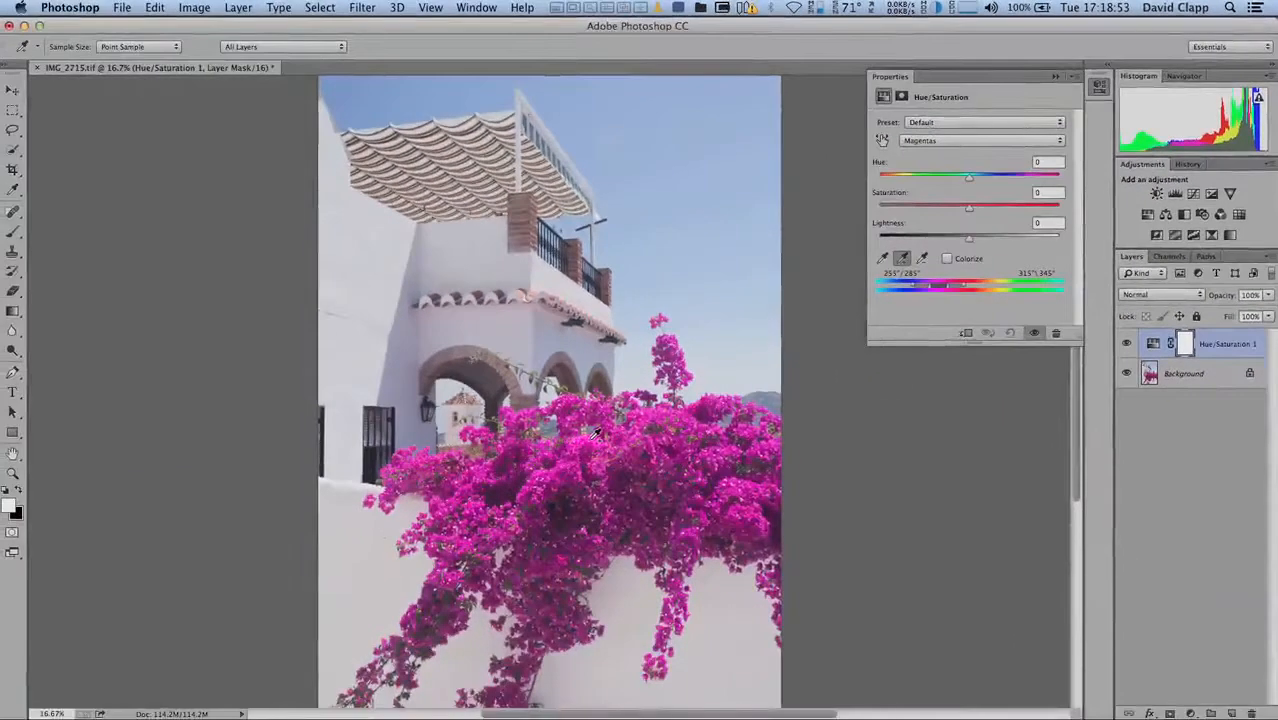
pyautogui.click(662, 408)
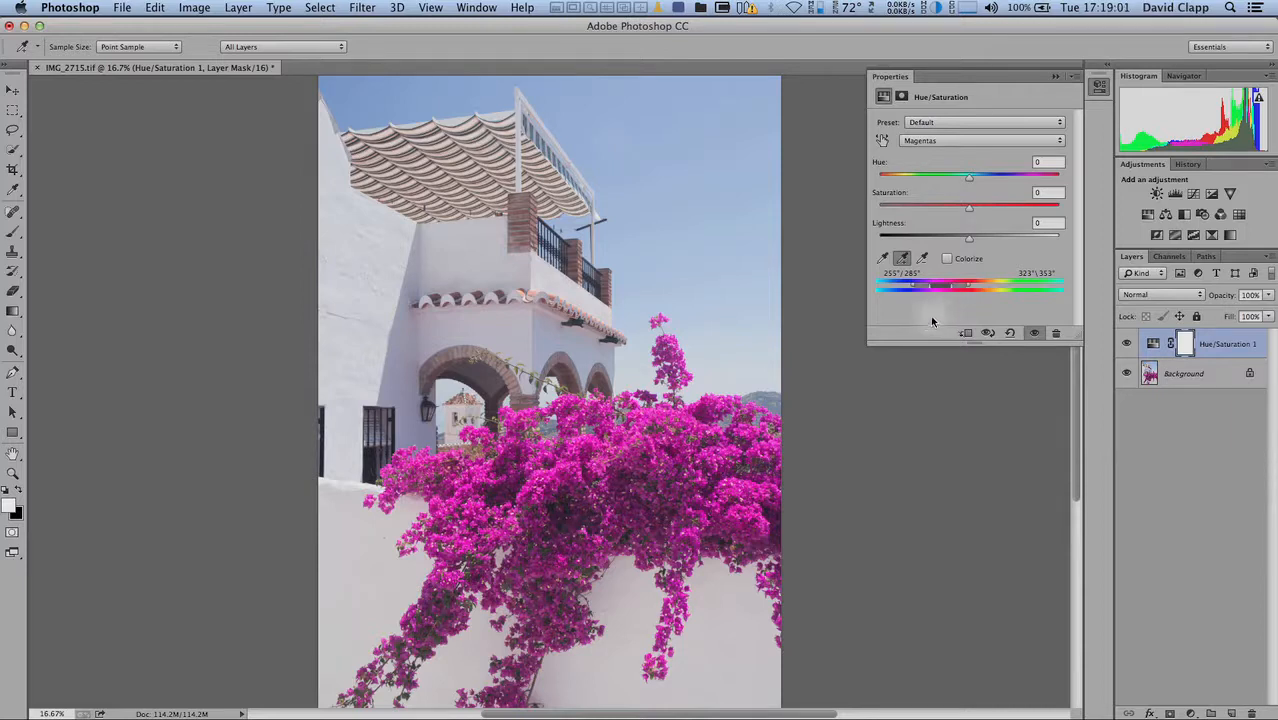
pyautogui.click(969, 211)
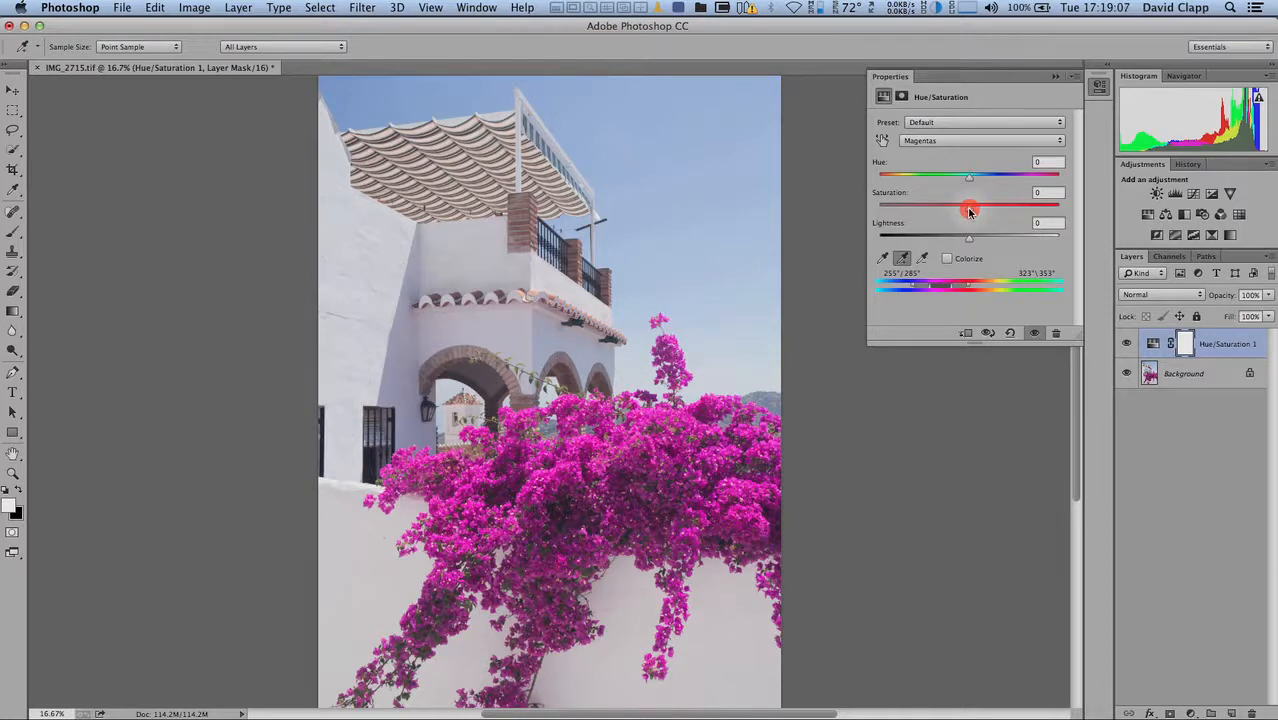
pyautogui.moveTo(969, 211); pyautogui.dragTo(962, 211)
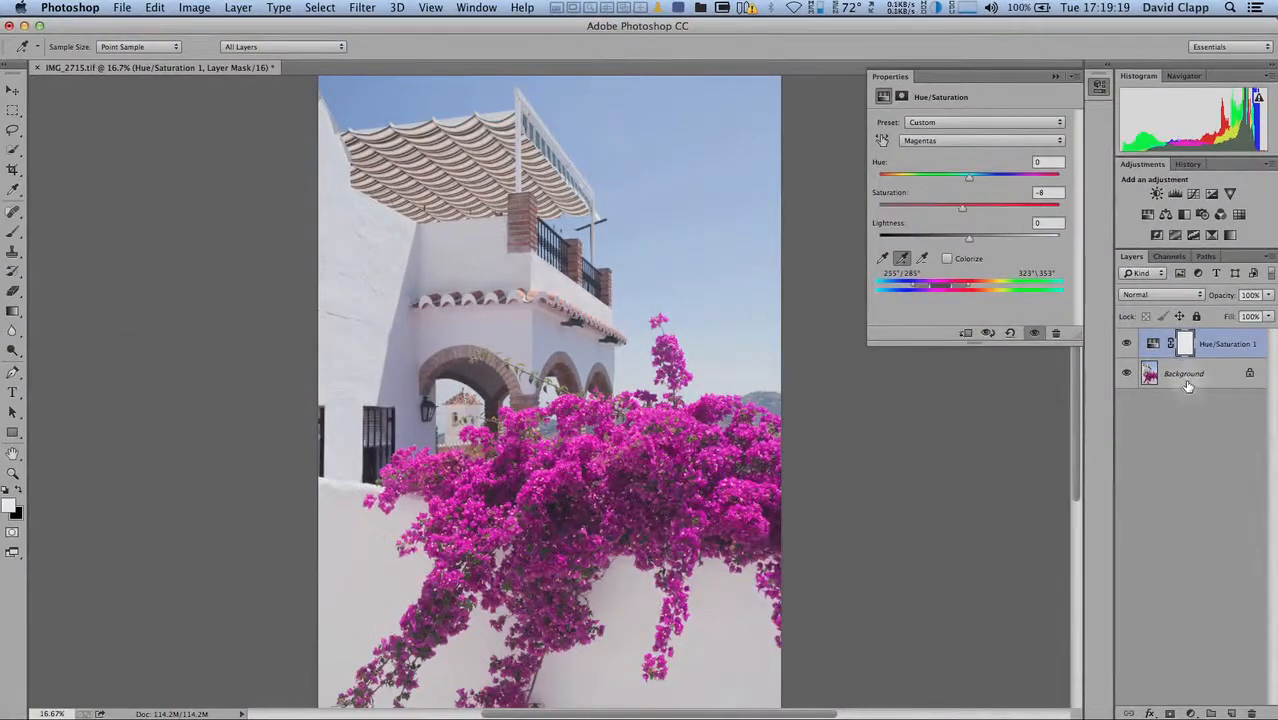
# - Flatten the image into a single background layer and collapse the adjustment properties
pyautogui.rightClick(1186, 379)
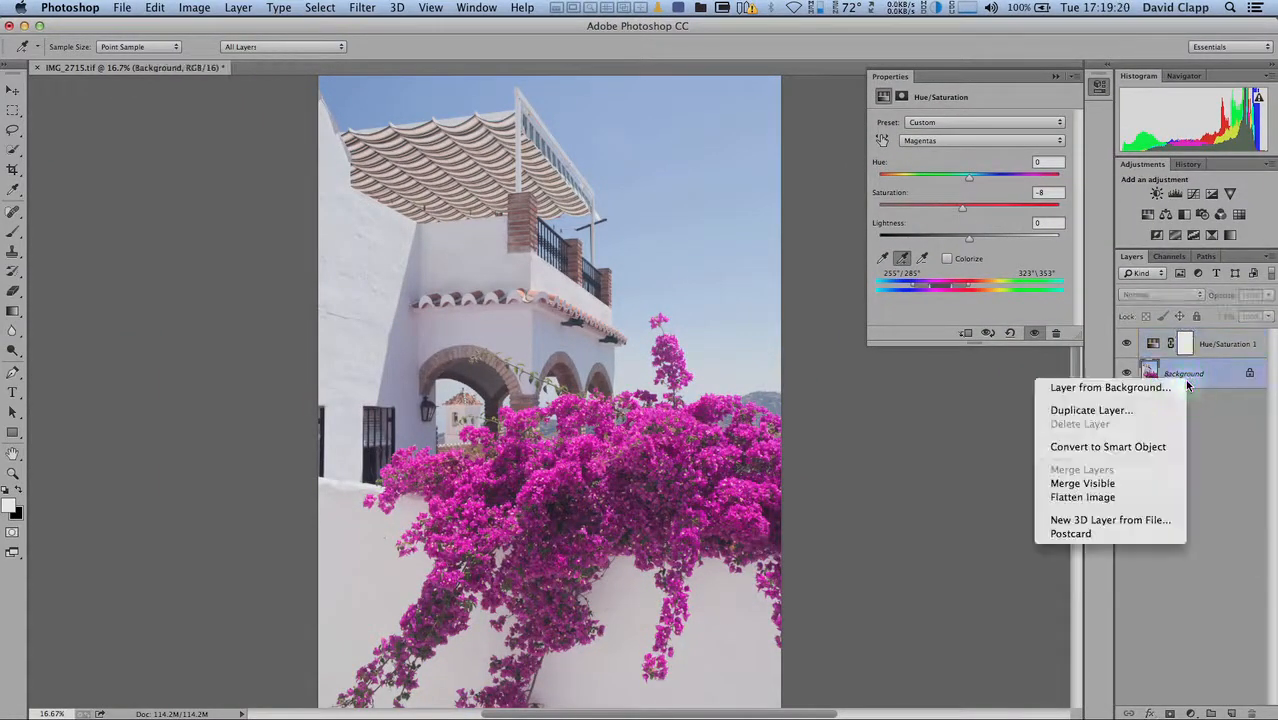
pyautogui.click(1142, 498)
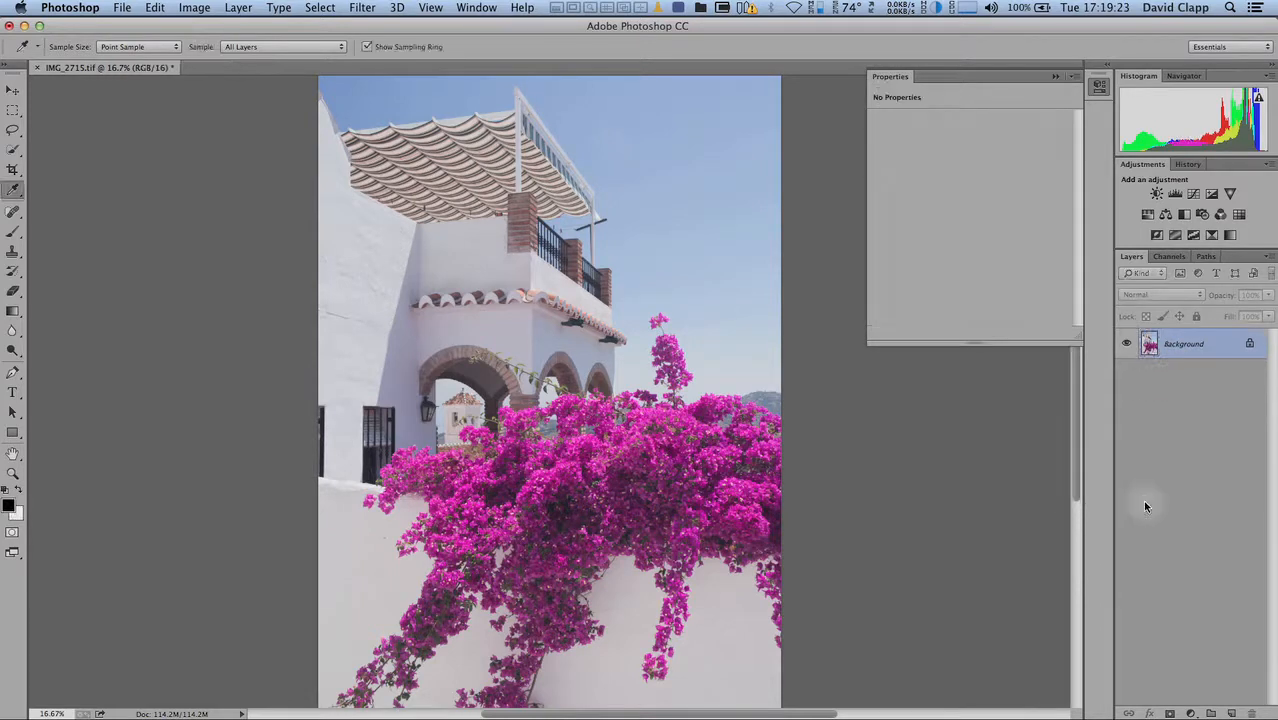
pyautogui.click(1099, 86)
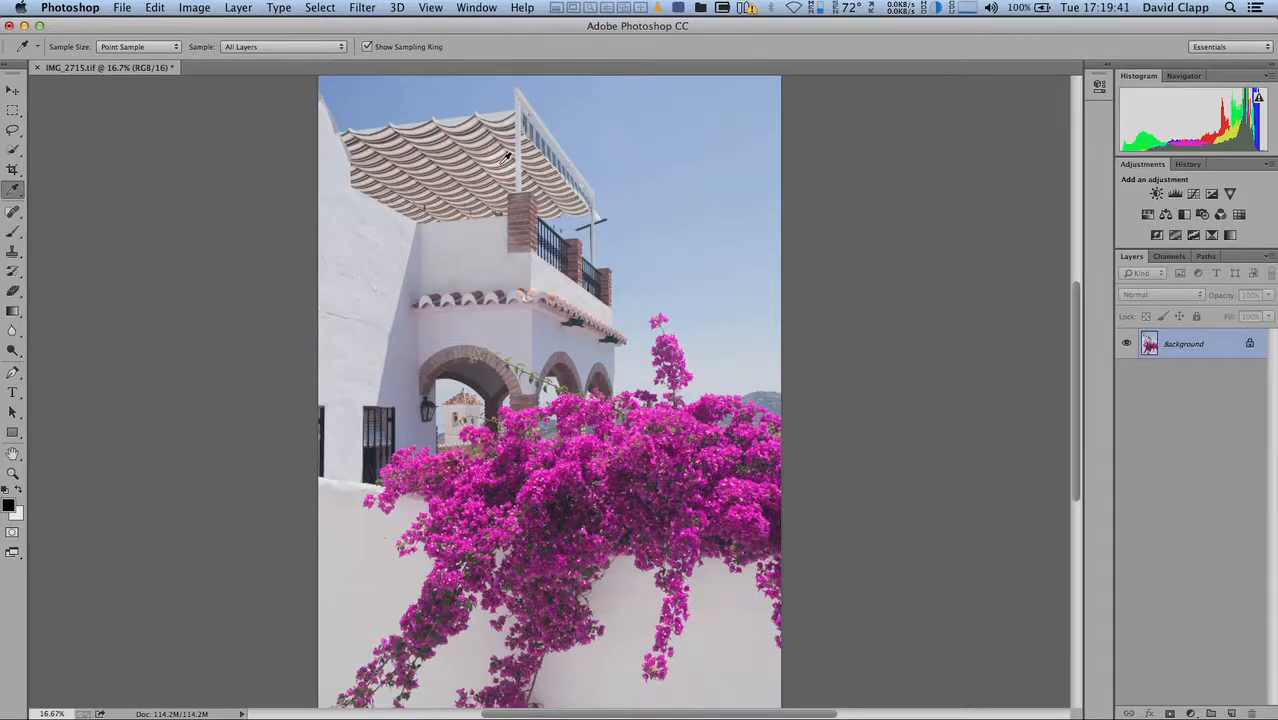
# - Set a custom proof condition simulating sRGB IEC61966-2.1 and turn on the gamut warning
pyautogui.click(431, 8)
pyautogui.moveTo(438, 28)
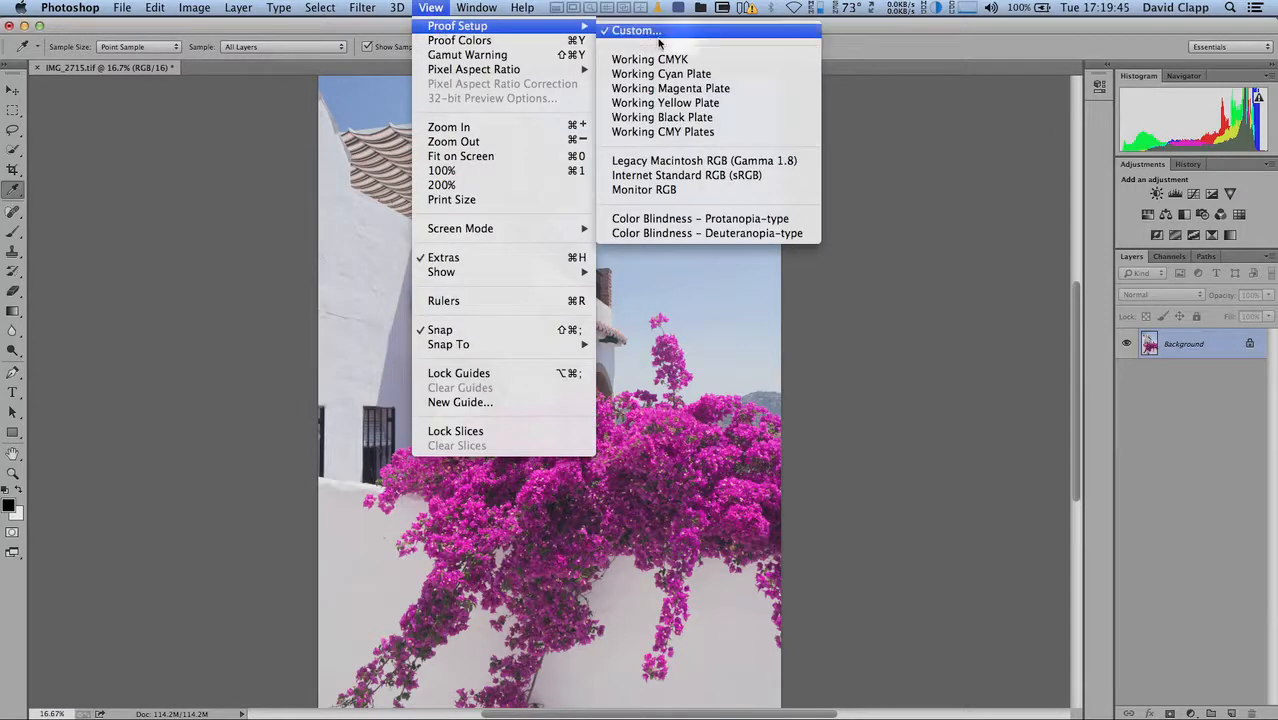
pyautogui.click(636, 30)
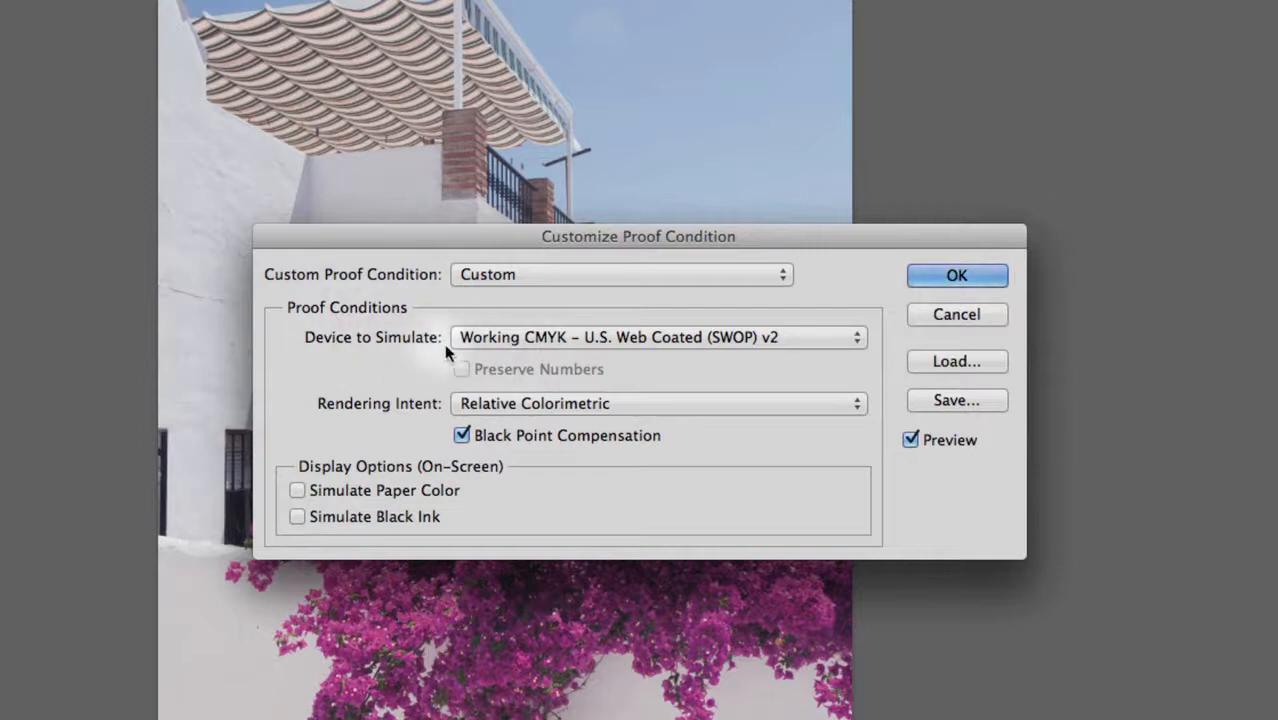
pyautogui.click(573, 338)
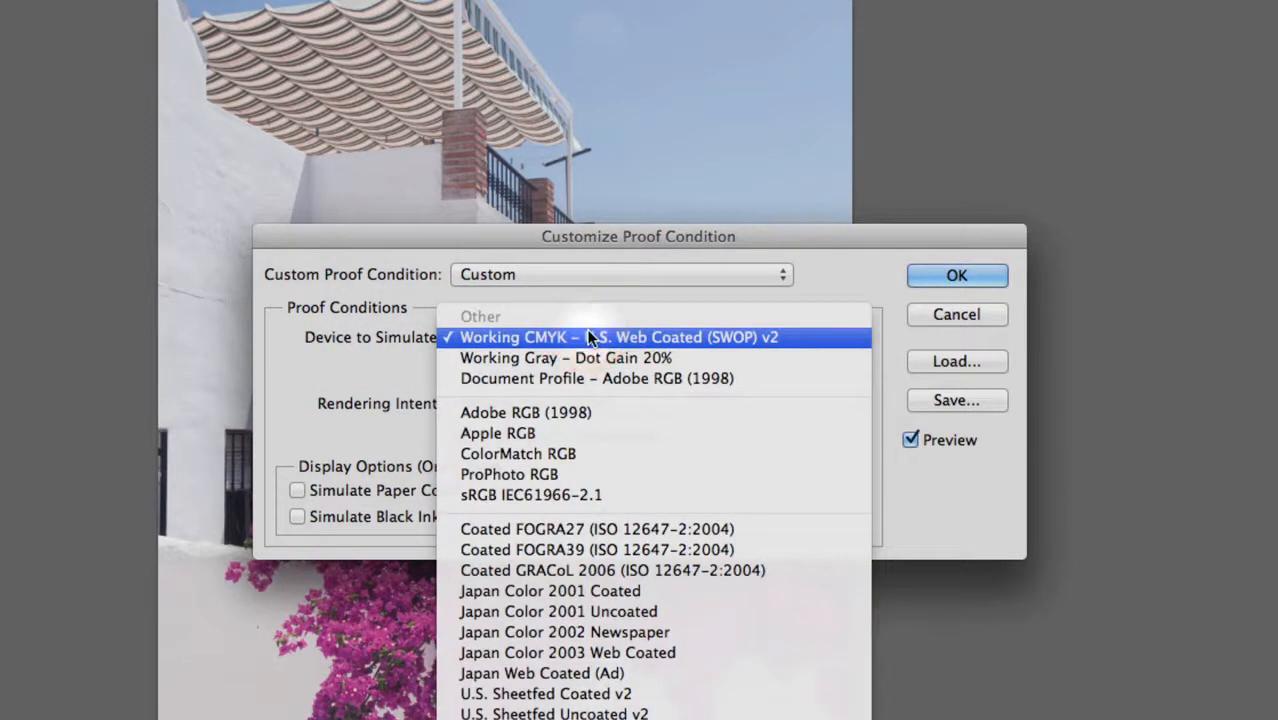
pyautogui.click(576, 496)
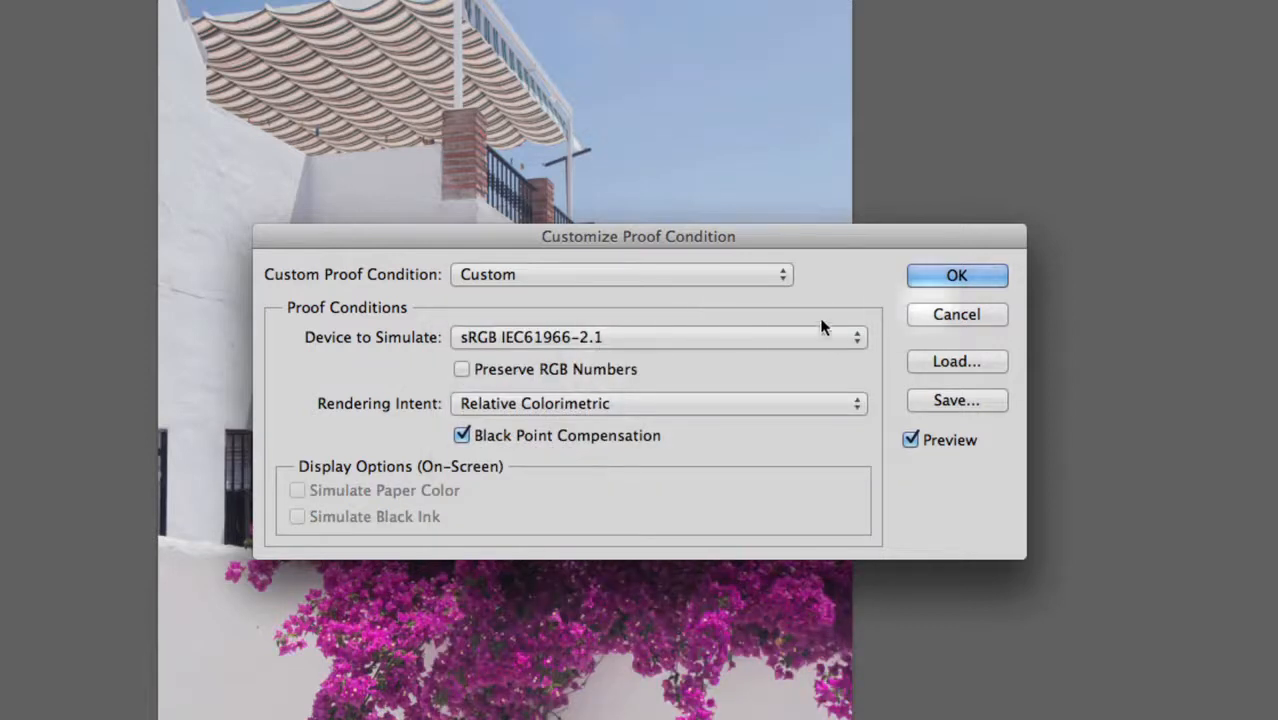
pyautogui.click(958, 275)
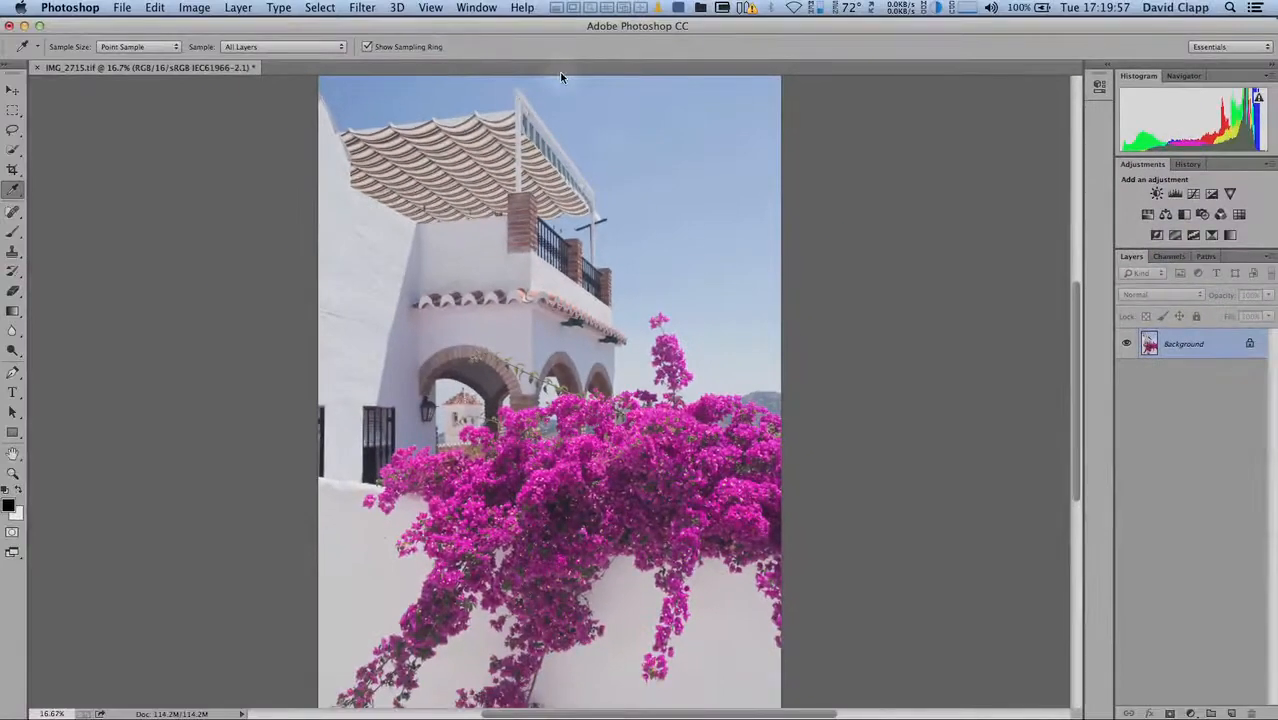
pyautogui.click(429, 8)
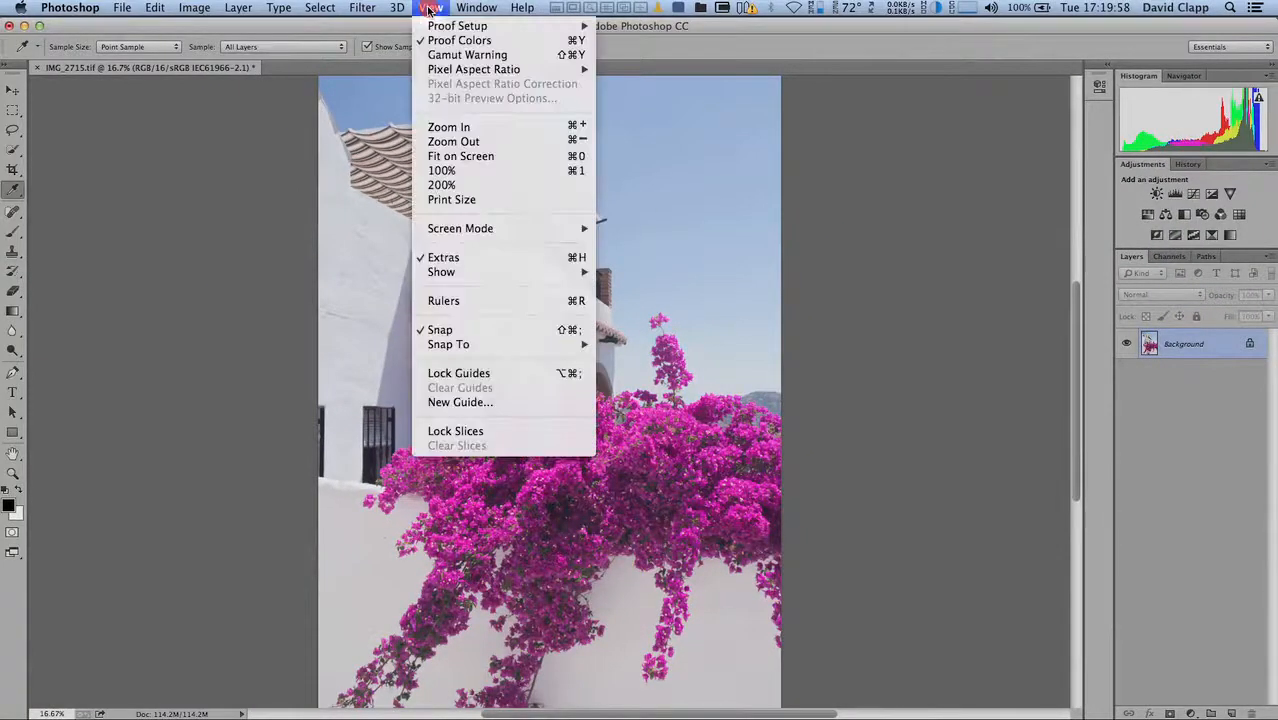
pyautogui.click(447, 56)
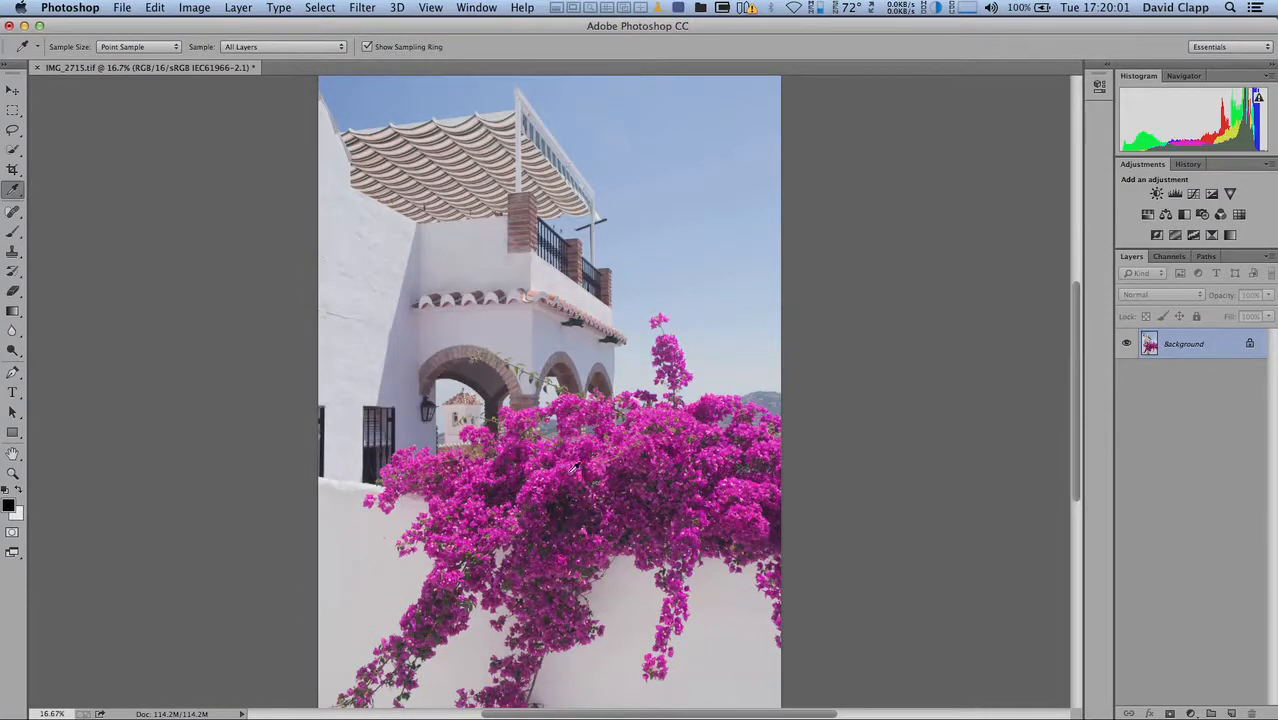
# - Examine the bougainvillea at 100% and 50% zoom for areas outside the sRGB gamut
pyautogui.press('super+1')
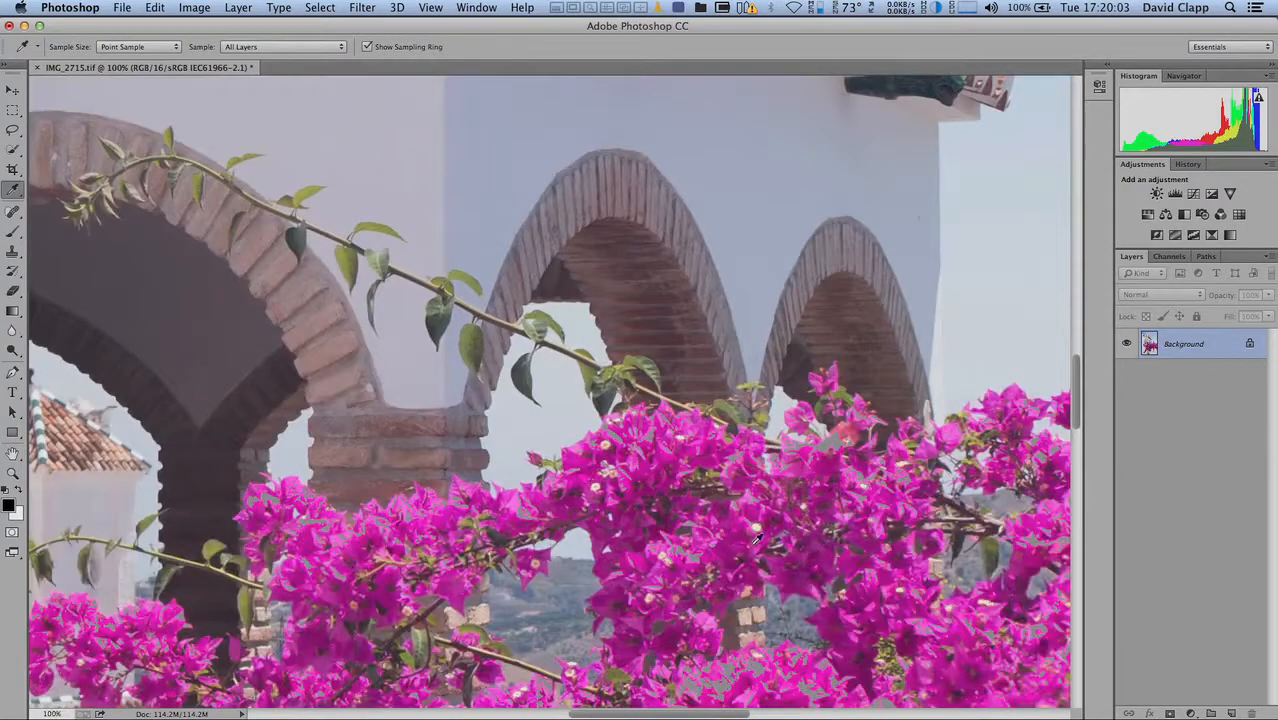
pyautogui.scroll(-5, 738, 398)
pyautogui.hscroll(4, 738, 398)
pyautogui.scroll(-2, 738, 398)
pyautogui.hscroll(2, 738, 398)
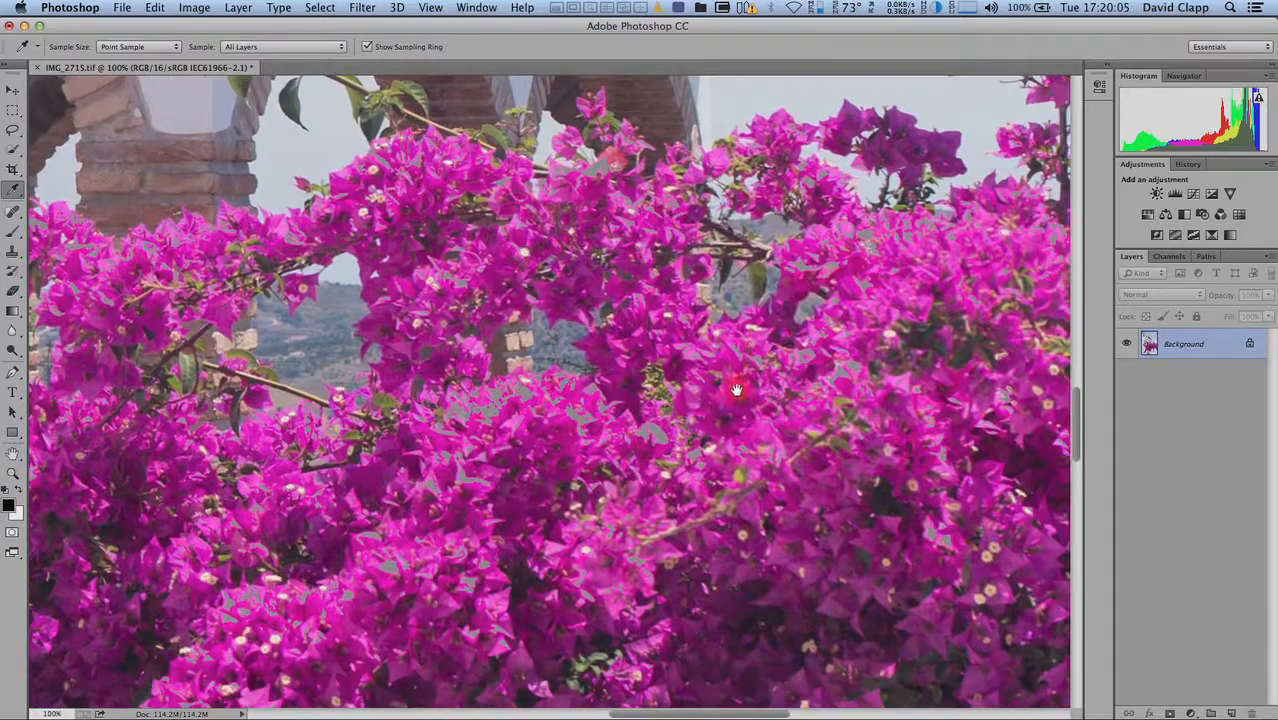
pyautogui.hscroll(-4, 713, 401)
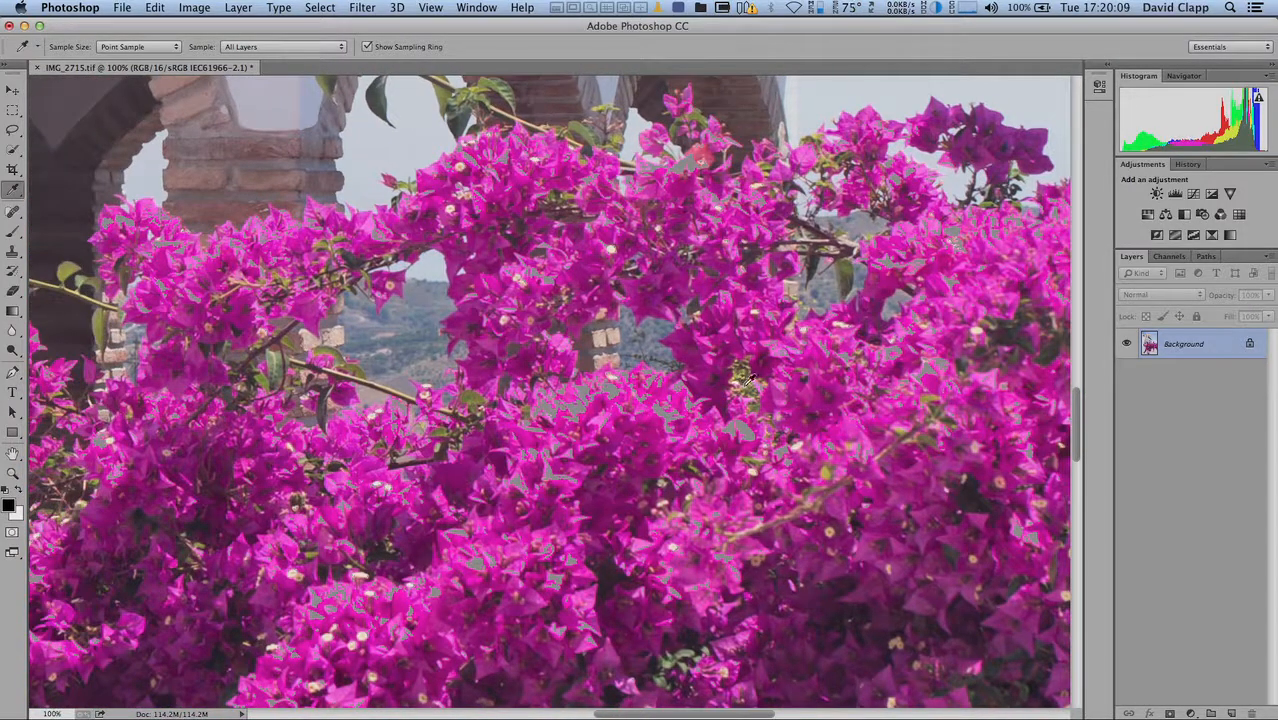
pyautogui.press('super+minus')
pyautogui.press('super+minus')
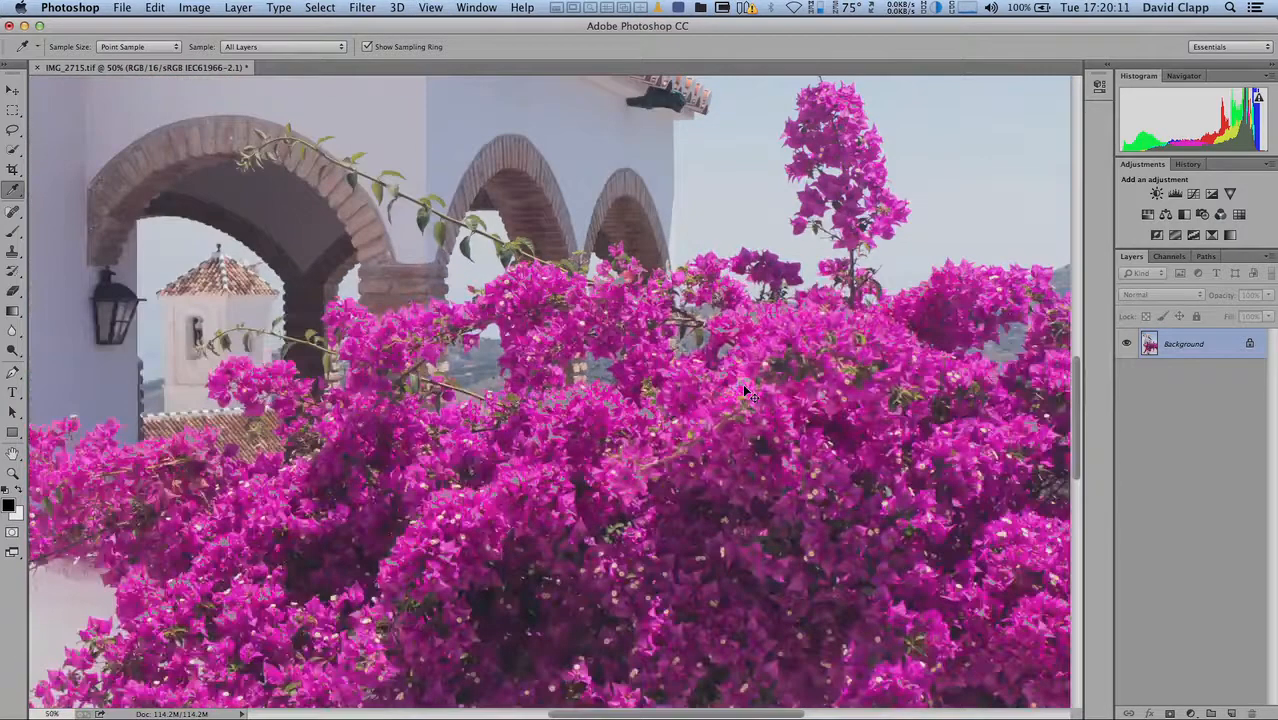
# - Add a Hue/Saturation adjustment layer, set its Magentas saturation to -13 and collapse the adjustment properties
pyautogui.press('super+minus')
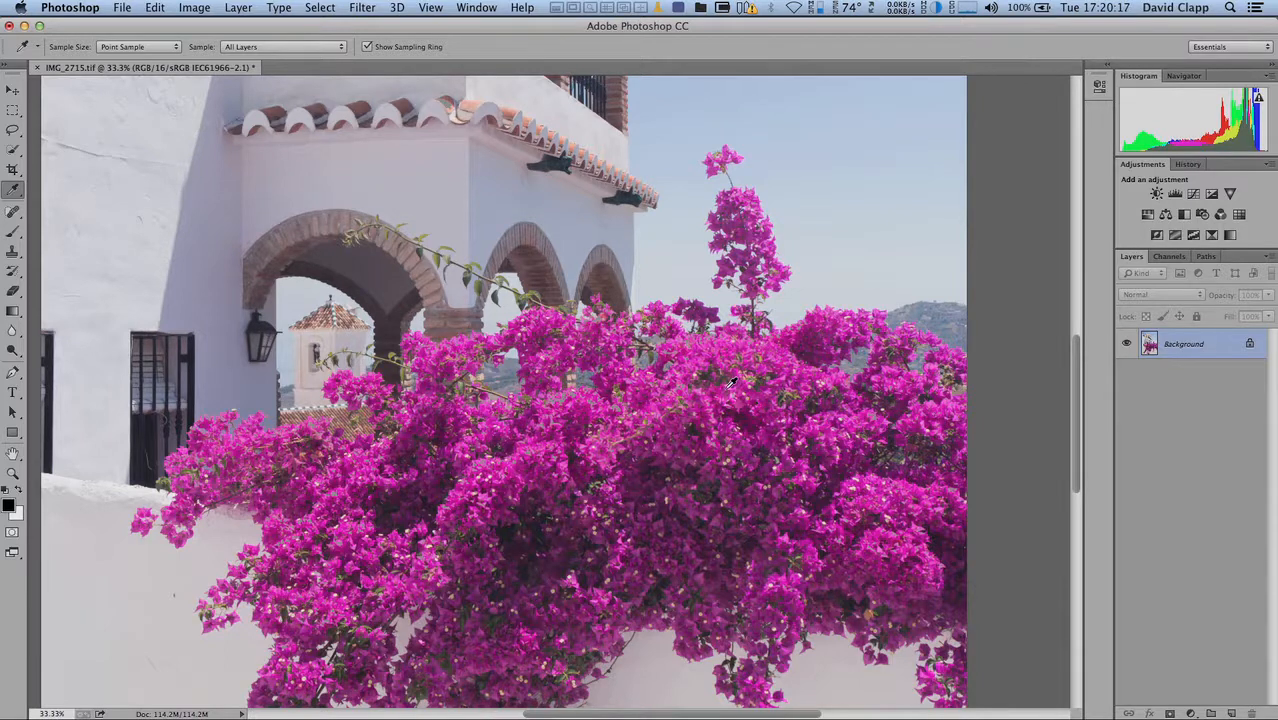
pyautogui.press('super+plus')
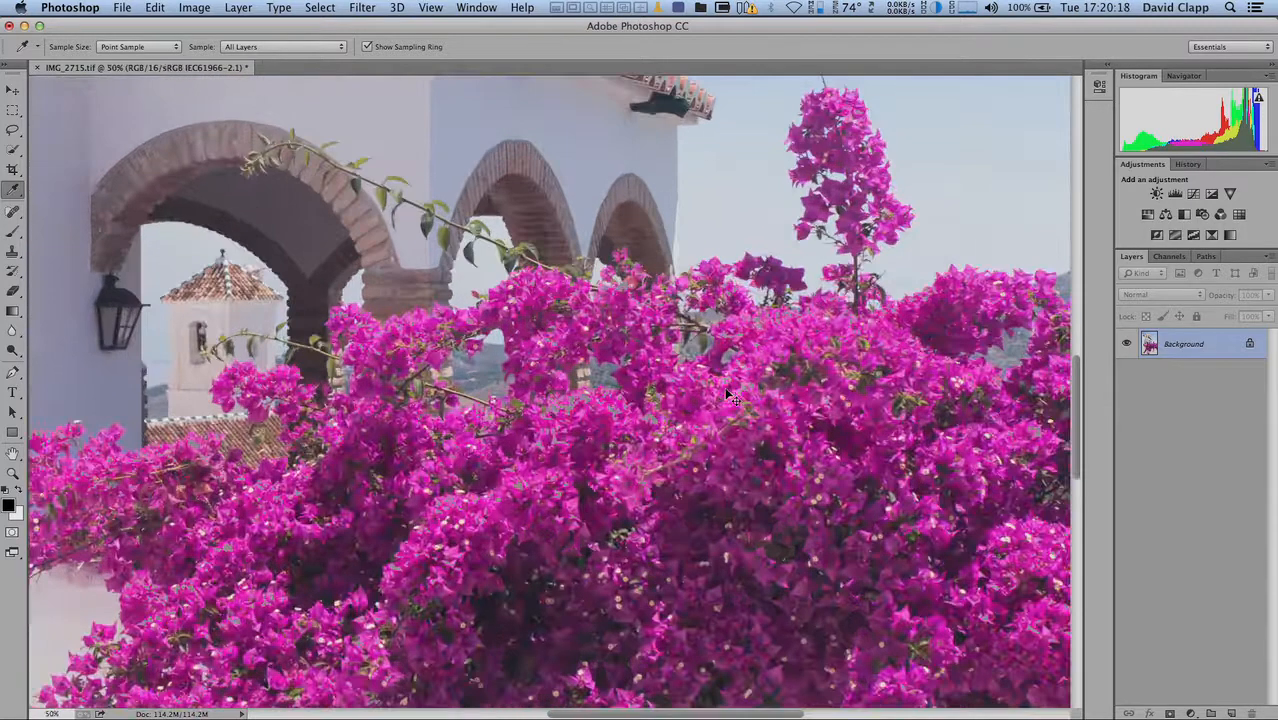
pyautogui.click(1148, 215)
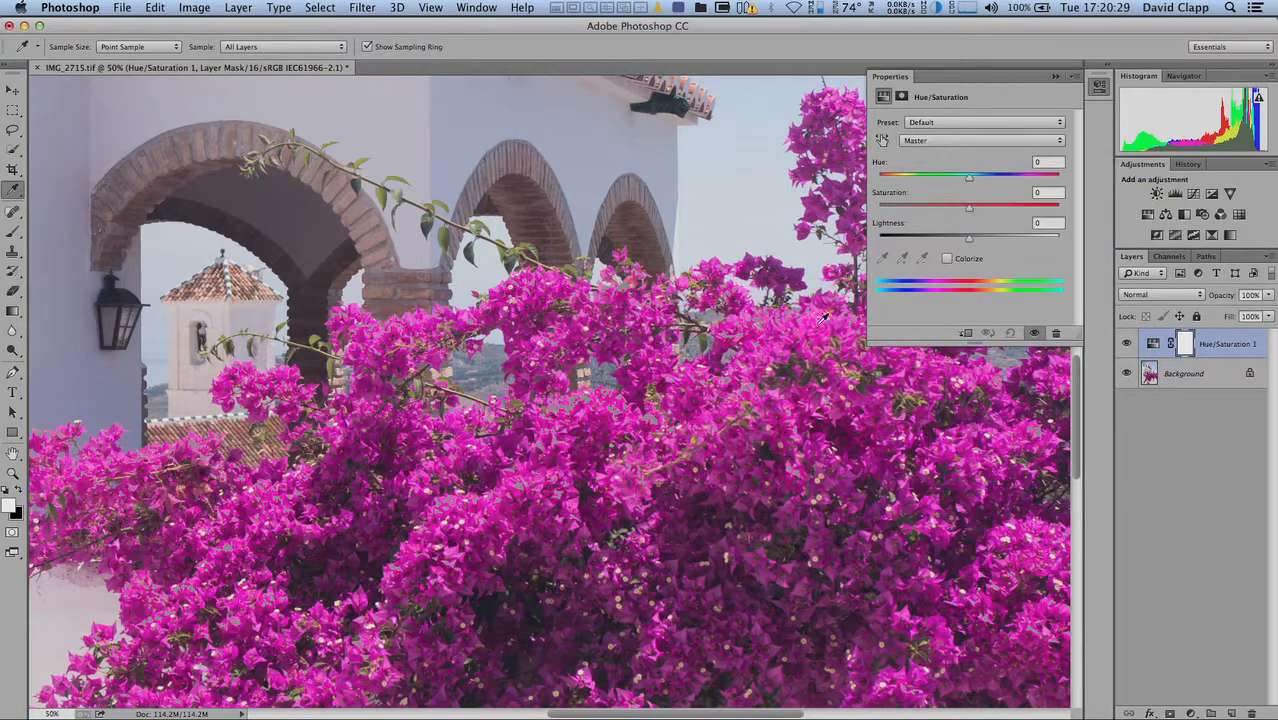
pyautogui.click(958, 140)
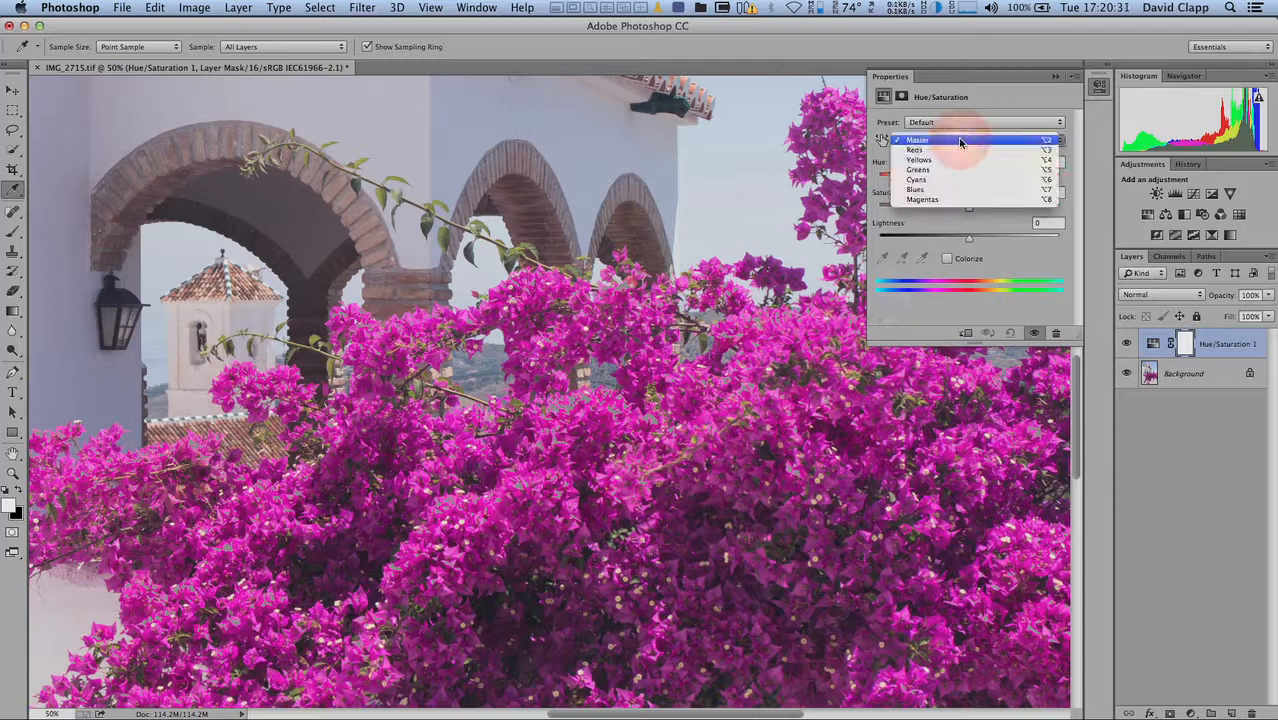
pyautogui.click(955, 199)
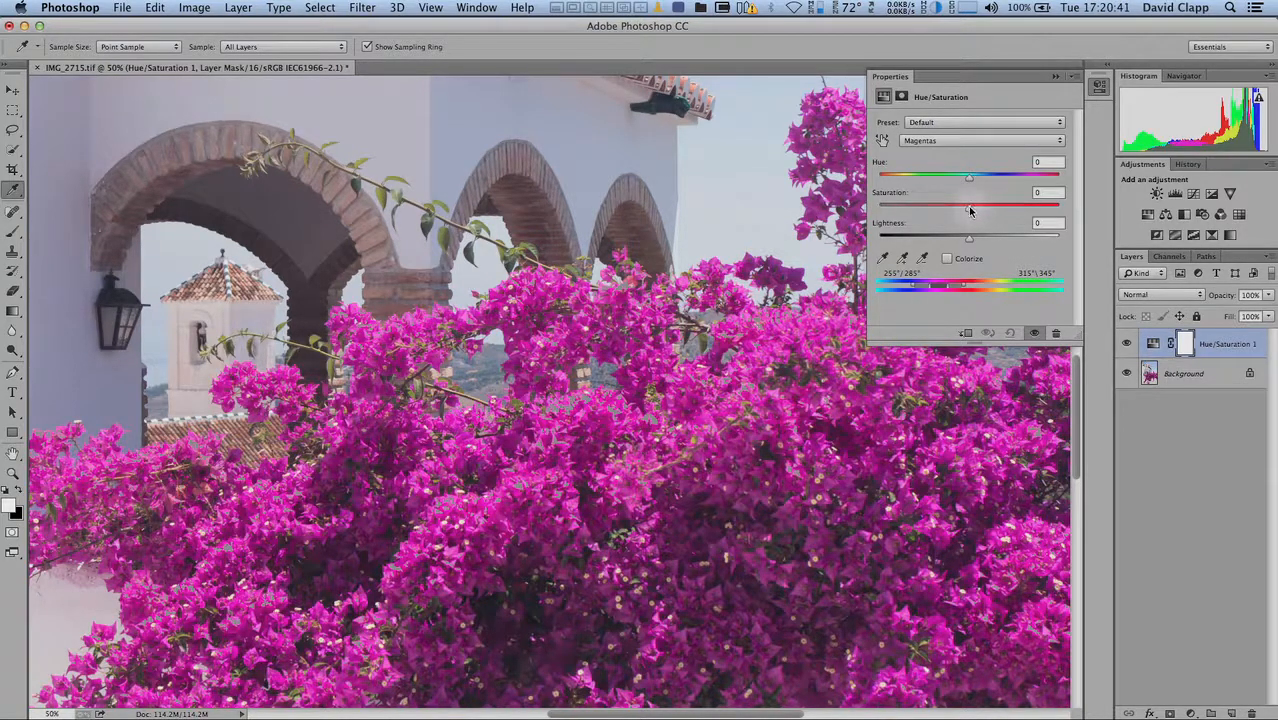
pyautogui.moveTo(969, 210); pyautogui.dragTo(957, 212)
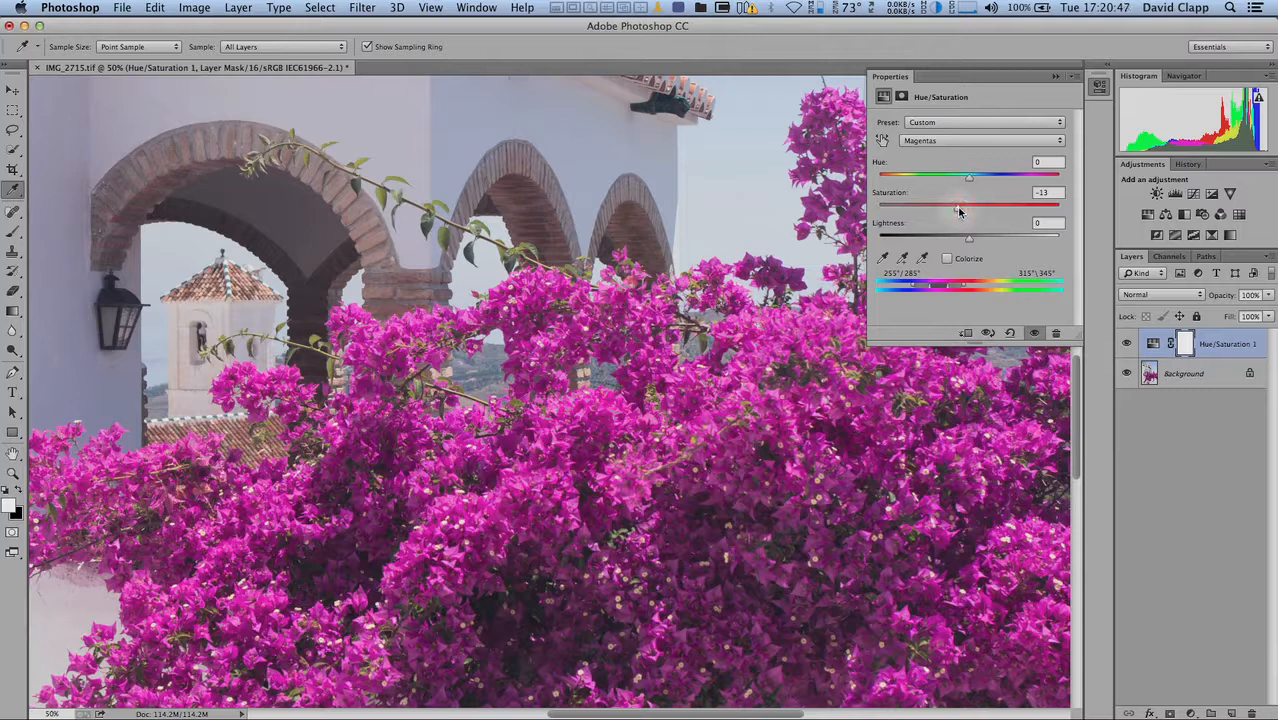
pyautogui.click(1101, 88)
# - Compare the whole photo with and without the Hue/Saturation adjustment layer
pyautogui.press('super+0')
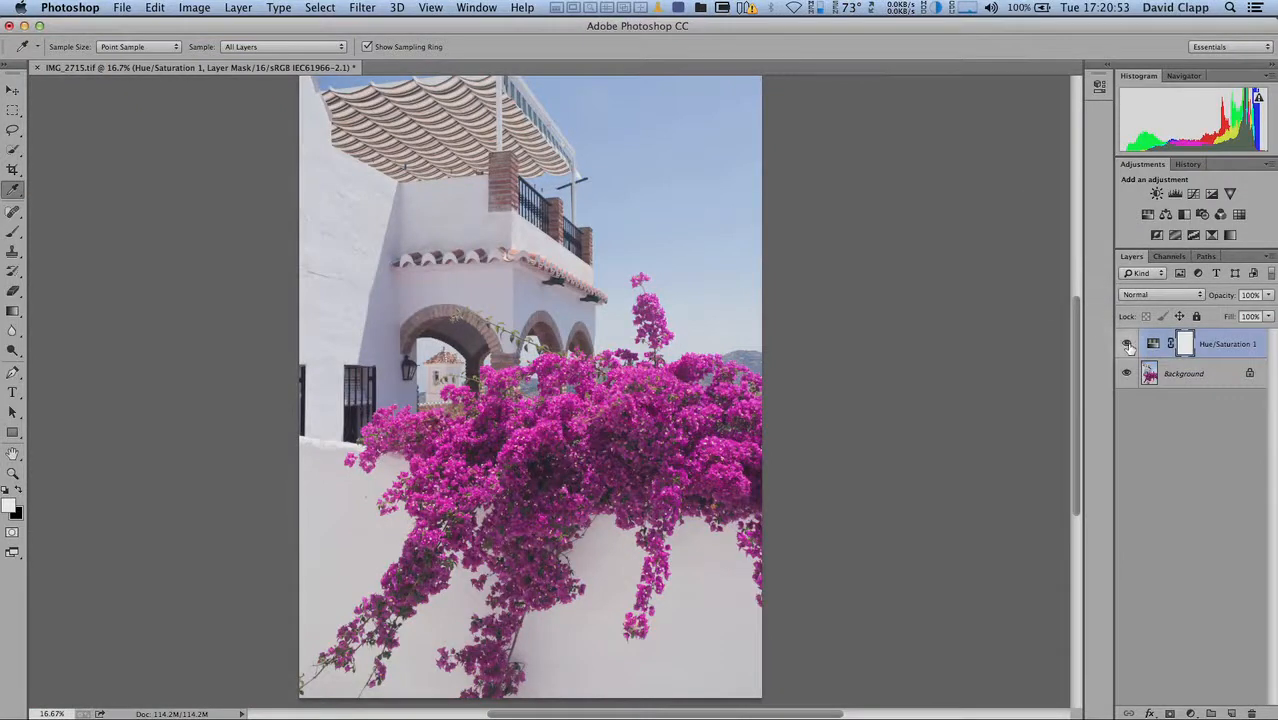
pyautogui.click(1127, 344)
pyautogui.click(1127, 344)
pyautogui.click(1128, 345)
pyautogui.click(1128, 345)
pyautogui.click(1128, 345)
pyautogui.click(1128, 345)
# - Invert the Hue/Saturation layer's mask to black to hide the desaturation from the whole photo
pyautogui.click(1185, 342)
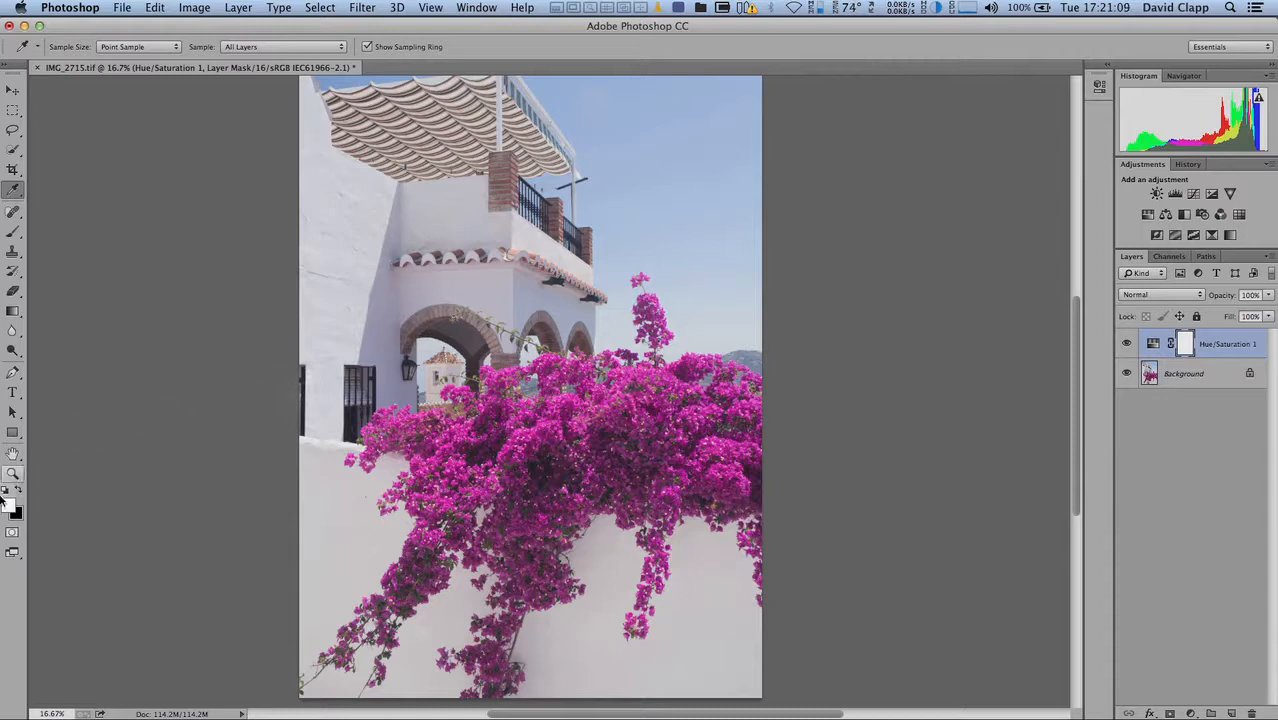
pyautogui.moveTo(1190, 354); pyautogui.dragTo(1186, 344)
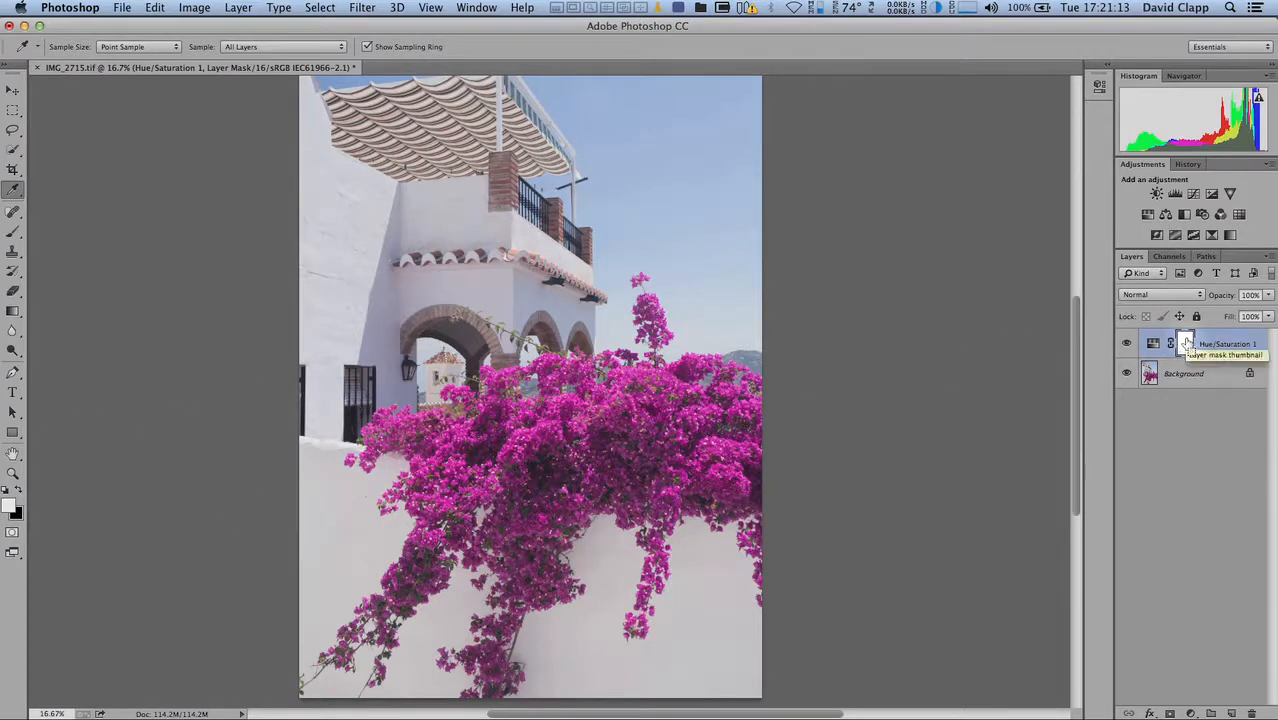
pyautogui.press('super+i')
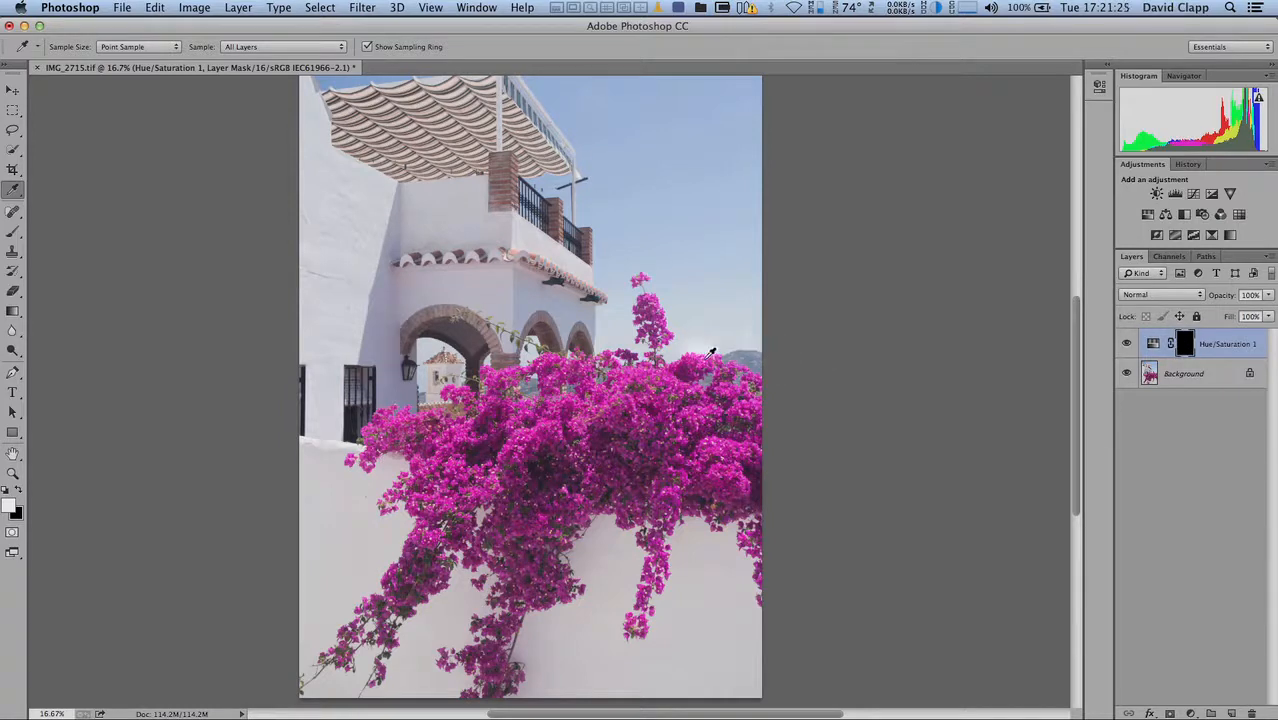
# - At 100% zoom, paint the mask with a white 300 px brush over the gamut-warned flowers right of the arches
pyautogui.click(13, 232)
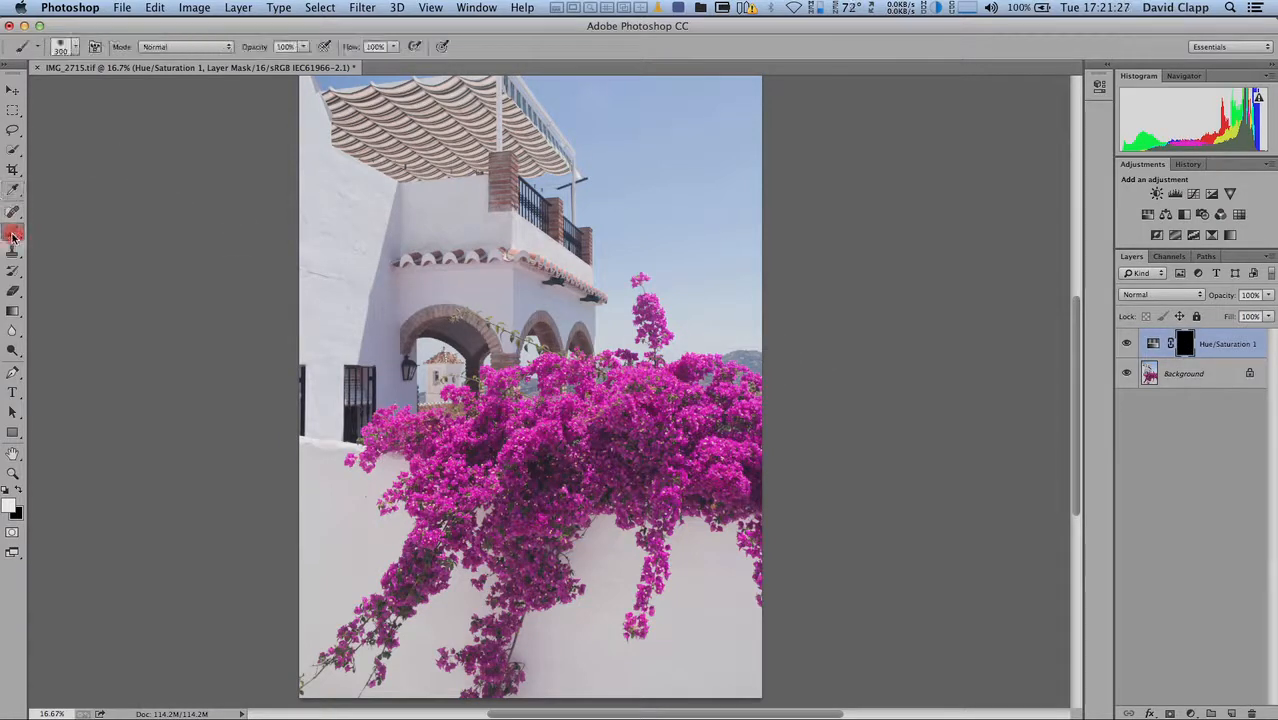
pyautogui.press('super+1')
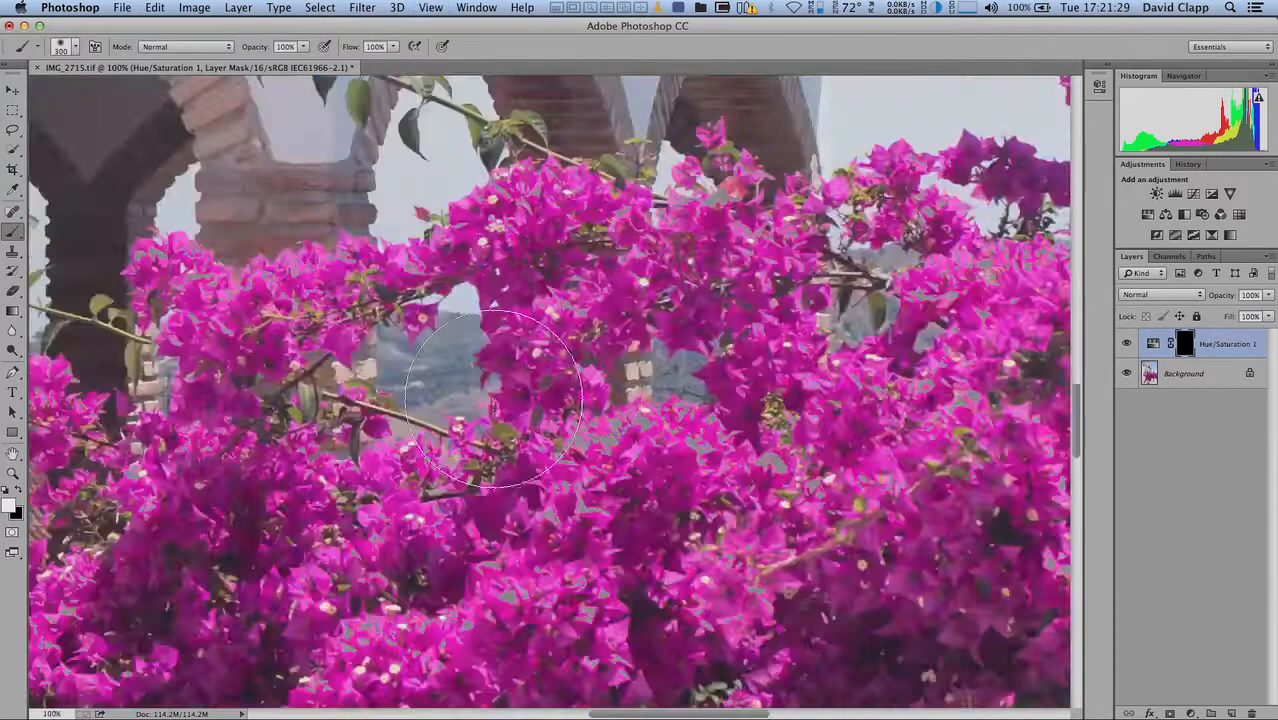
pyautogui.moveTo(878, 356); pyautogui.dragTo(518, 395)
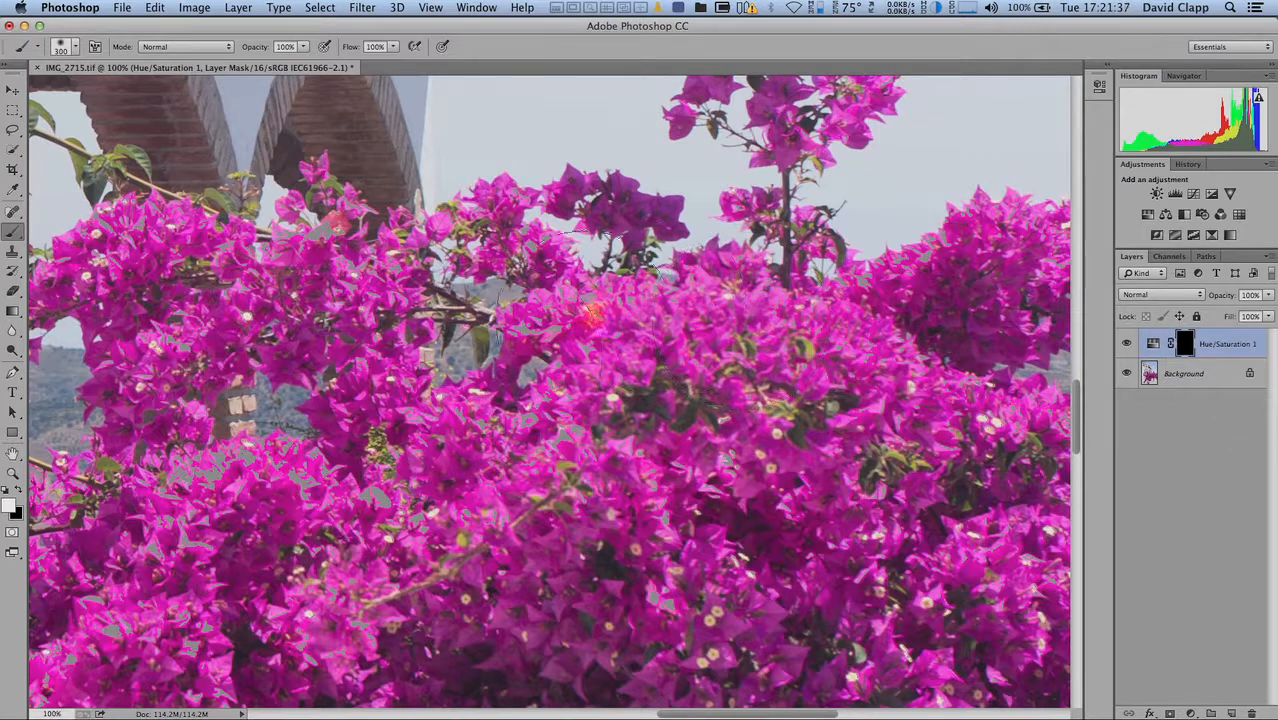
pyautogui.click(590, 314)
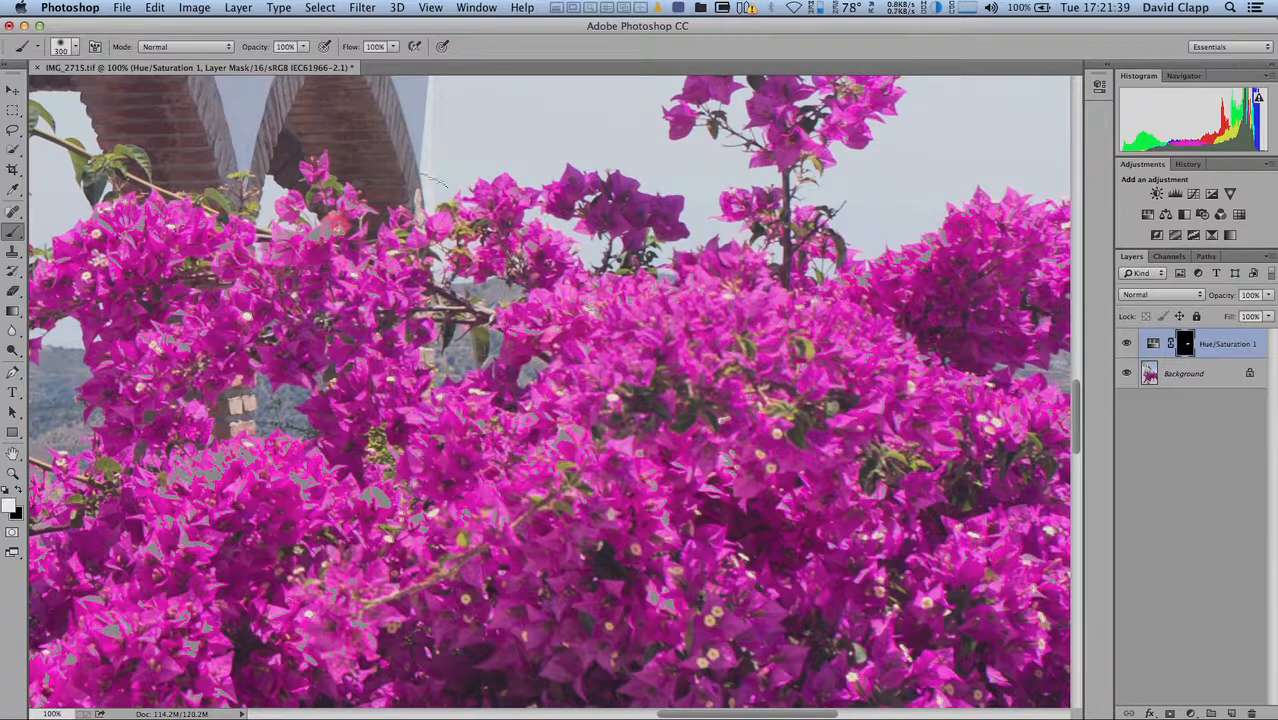
pyautogui.moveTo(397, 257); pyautogui.dragTo(580, 322)
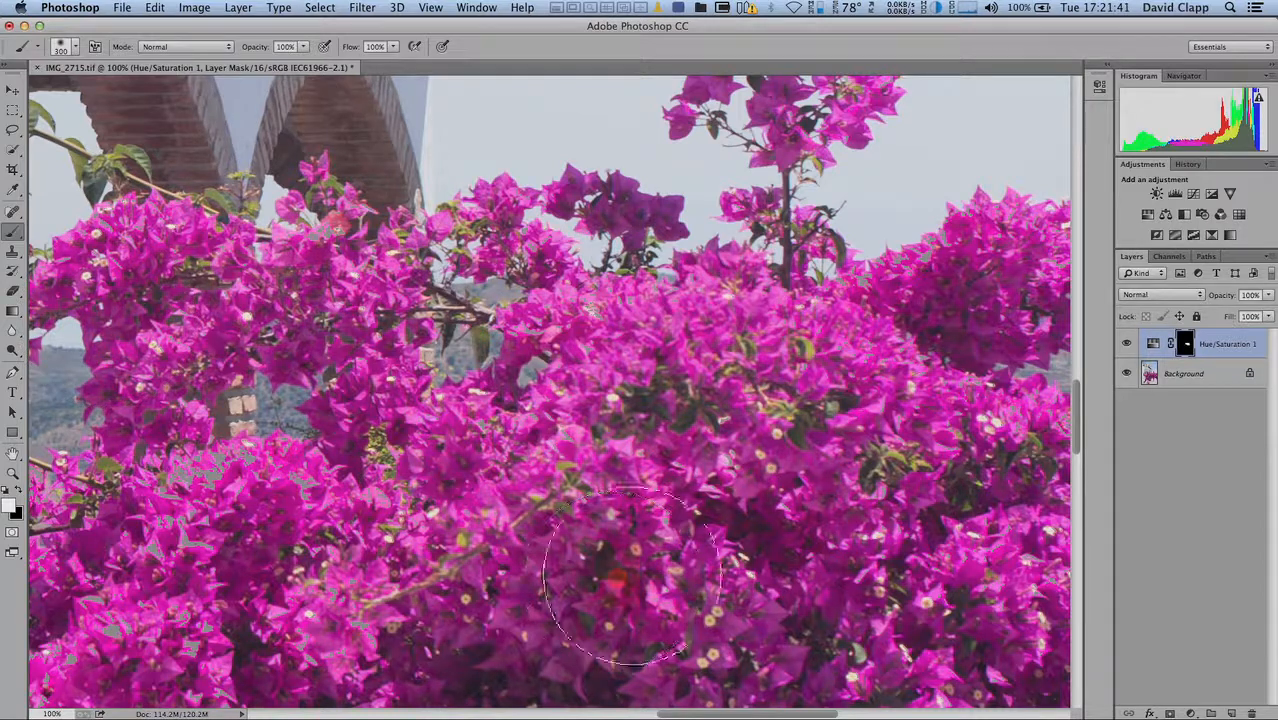
# - Check the flowers out to the right edge and paint the mask white over the warned blooms below the arches
pyautogui.hscroll(10, 900, 295)
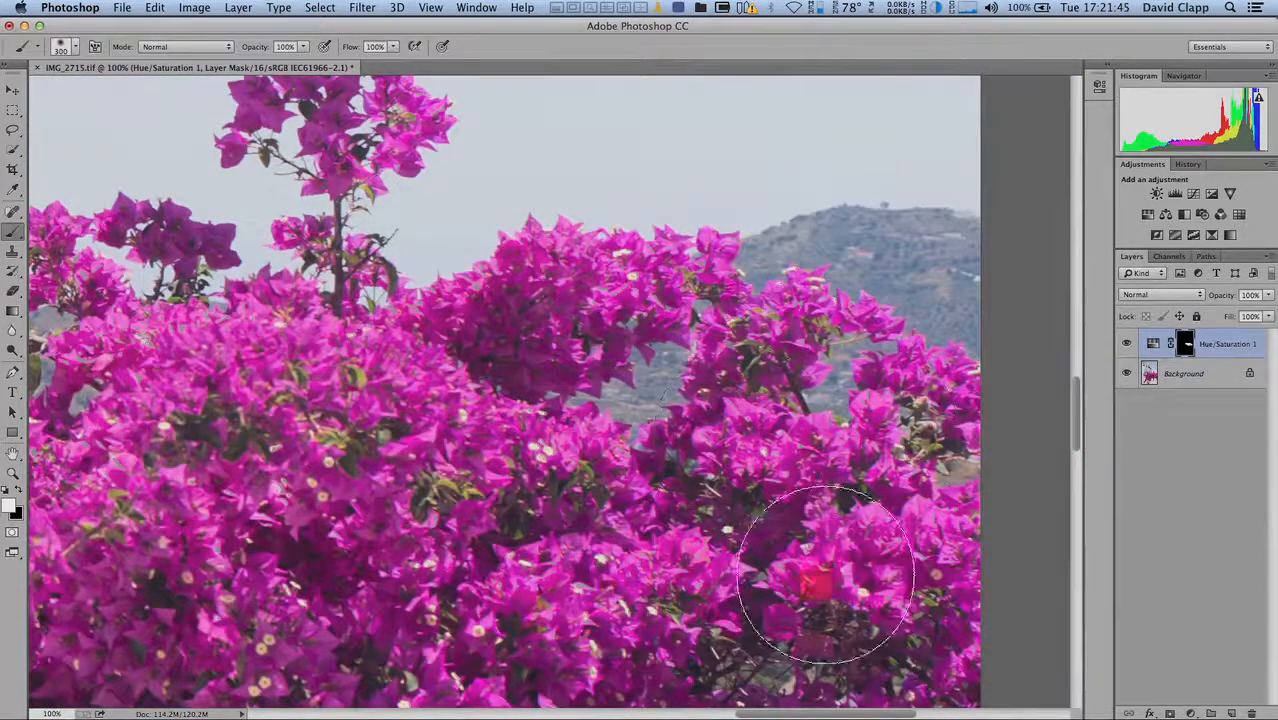
pyautogui.hscroll(-10, 530, 262)
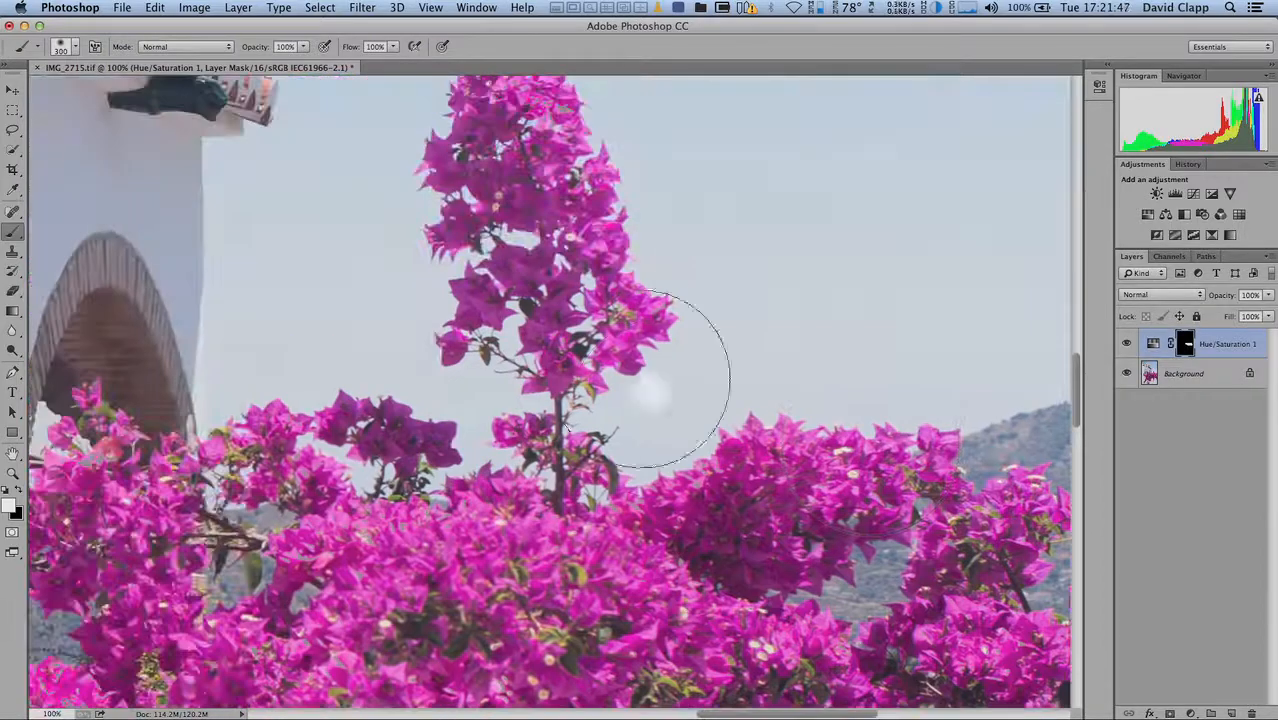
pyautogui.scroll(5, 990, 473)
pyautogui.hscroll(-2, 990, 473)
pyautogui.scroll(-1, 990, 473)
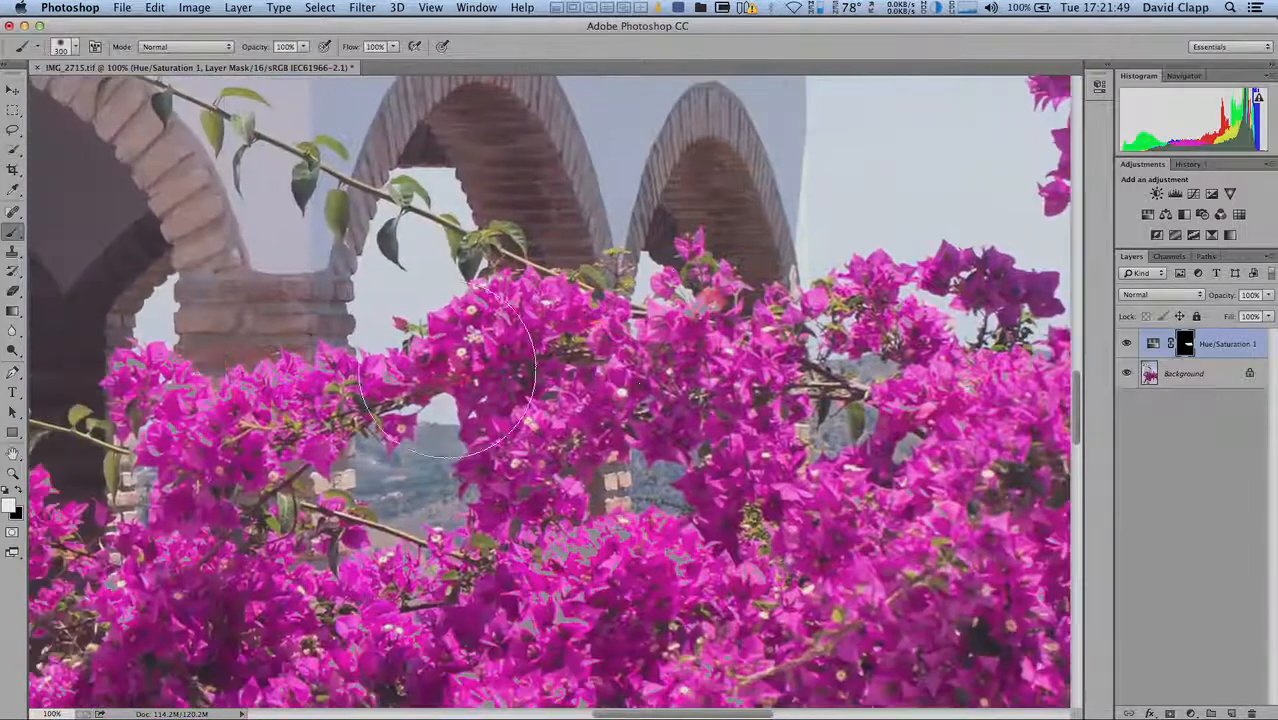
pyautogui.hscroll(-6, 550, 390)
pyautogui.scroll(-5, 550, 390)
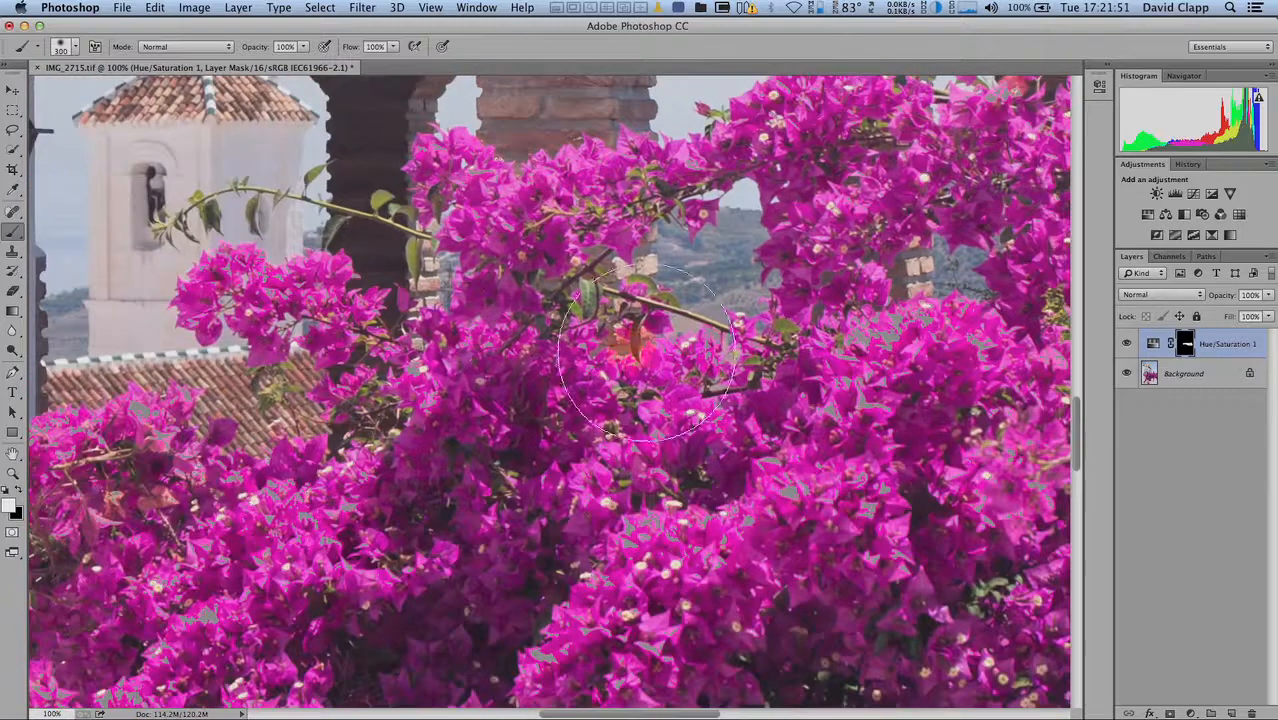
pyautogui.click(703, 502)
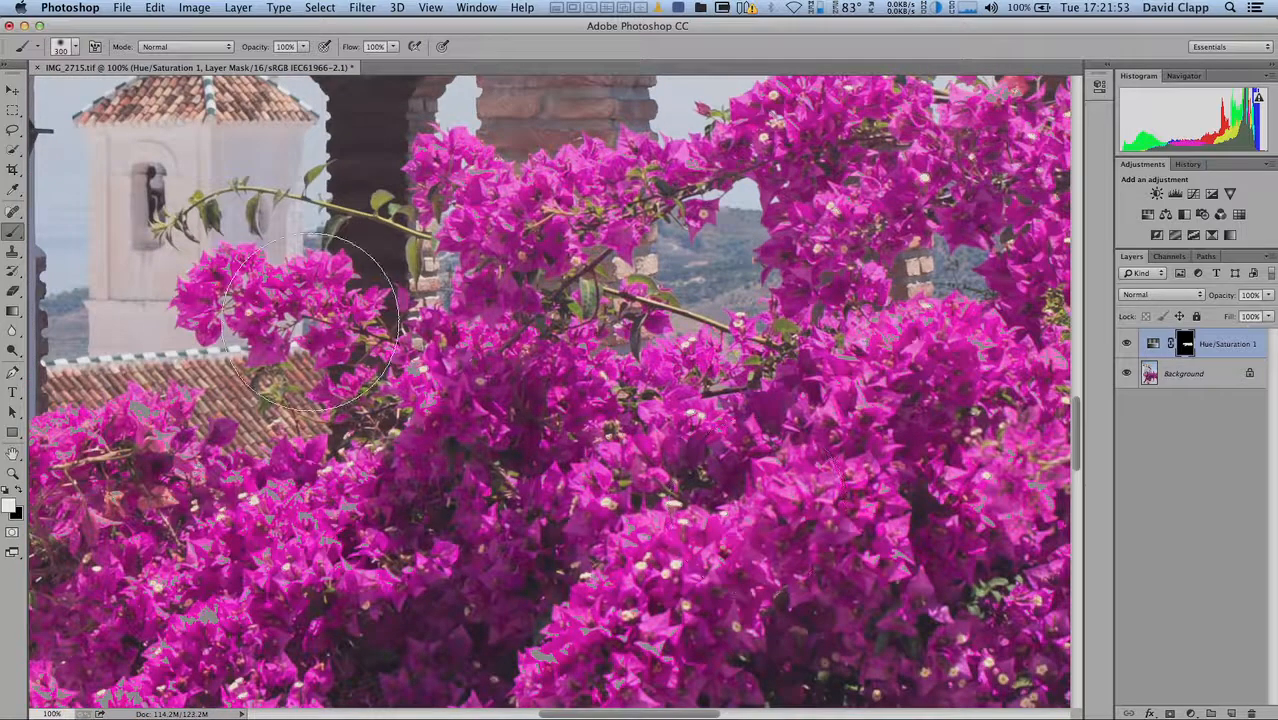
# - Paint the mask white over the remaining gamut-warned flowers below the tiled roof and in the lower centre of the bush
pyautogui.hscroll(-8, 325, 465)
pyautogui.scroll(-3, 325, 465)
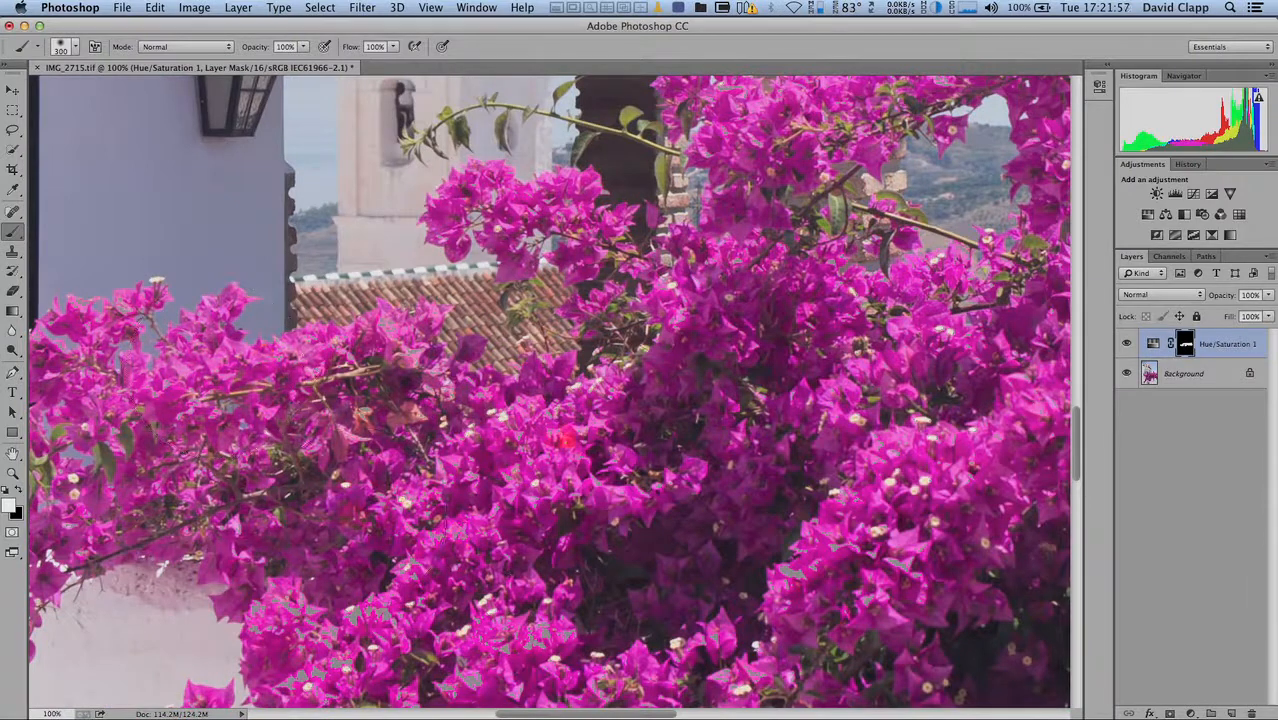
pyautogui.moveTo(388, 541); pyautogui.dragTo(541, 433)
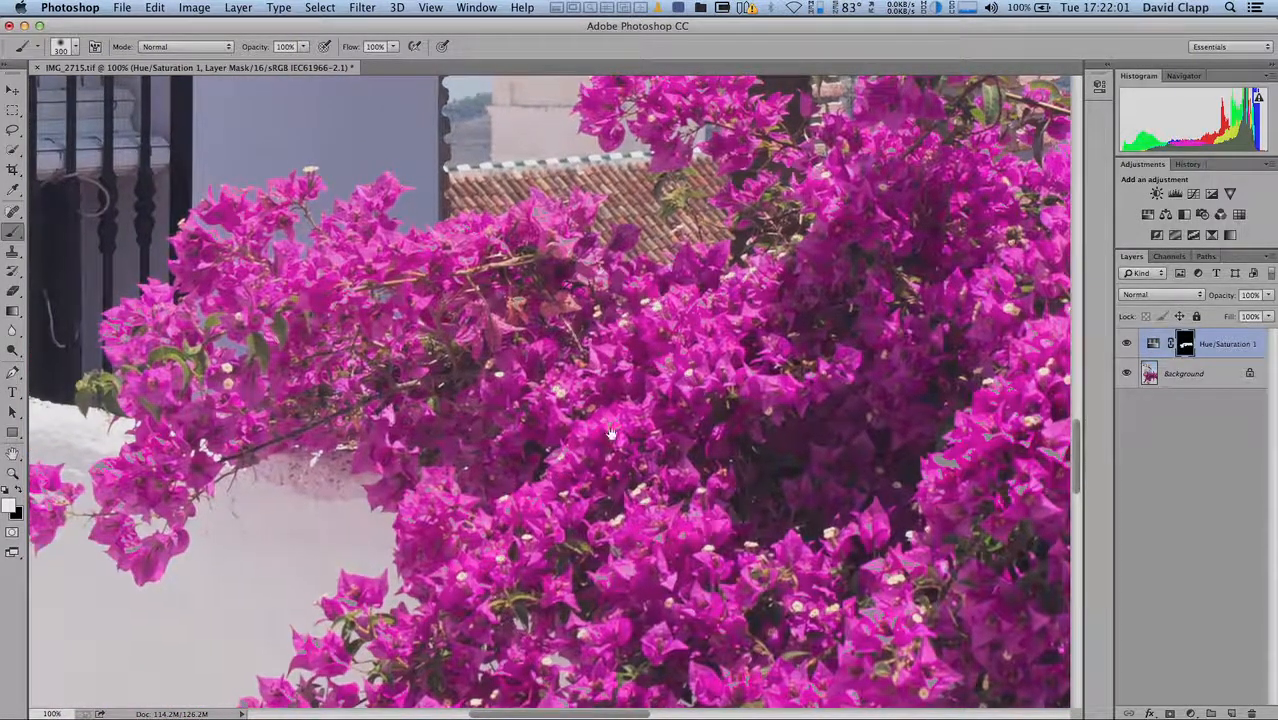
pyautogui.hscroll(7, 560, 405)
pyautogui.scroll(-2, 560, 405)
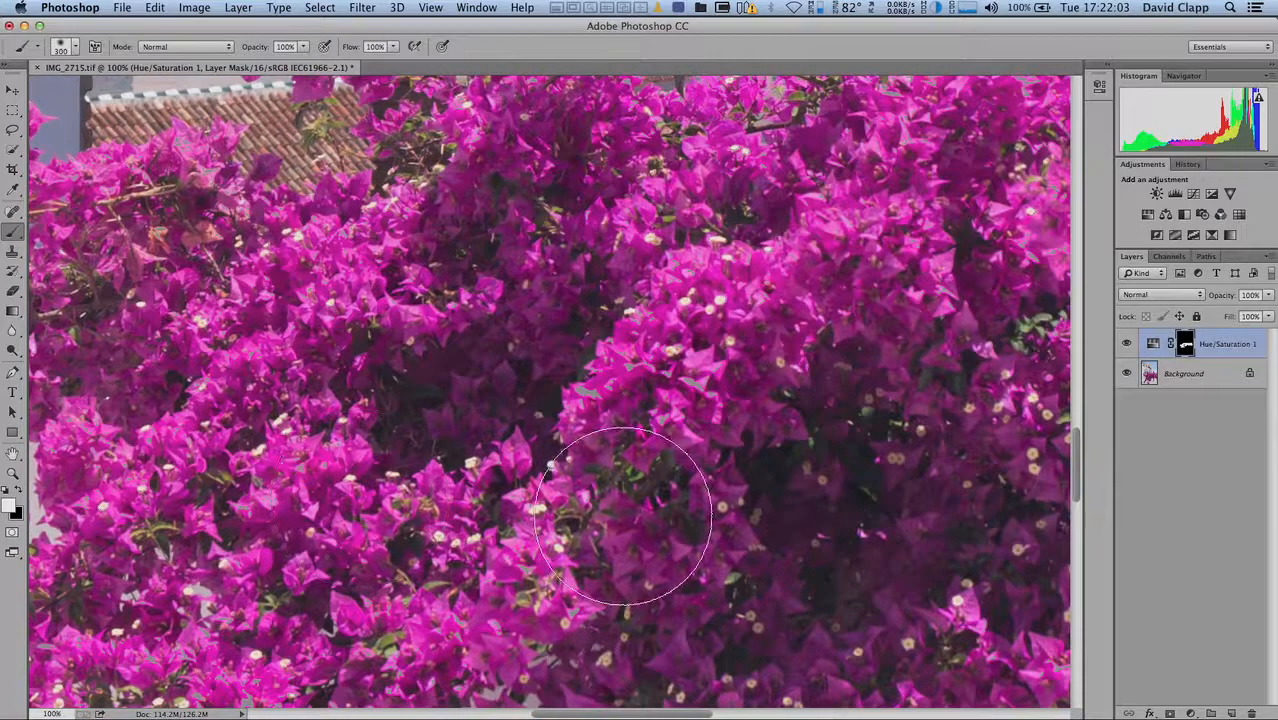
pyautogui.moveTo(656, 370)
pyautogui.mouseDown()
pyautogui.moveTo(854, 238)
pyautogui.moveTo(481, 457)
pyautogui.moveTo(618, 367)
pyautogui.moveTo(924, 382)
pyautogui.moveTo(818, 343)
pyautogui.mouseUp()
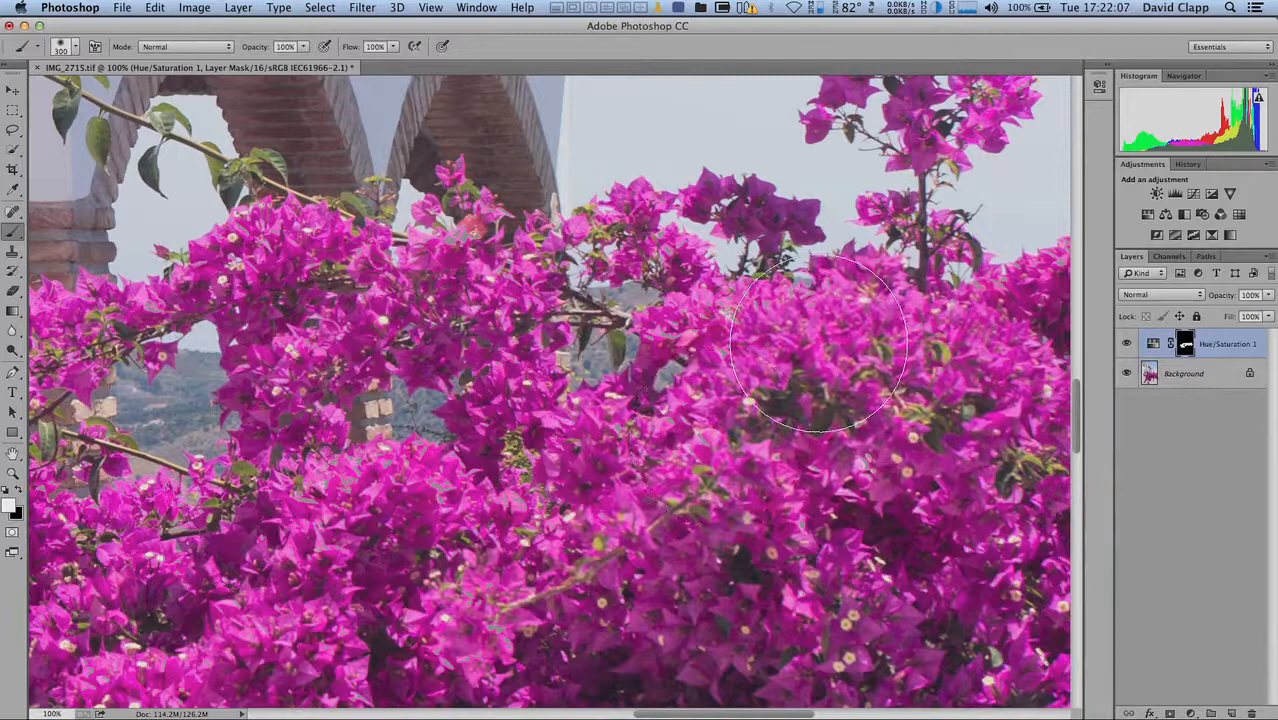
# - Compare the full image at 12.5% zoom with the masked Hue/Saturation layer hidden and shown
pyautogui.press('super+minus')
pyautogui.press('super+minus')
pyautogui.press('super+minus')
pyautogui.press('super+minus')
pyautogui.press('super+minus')
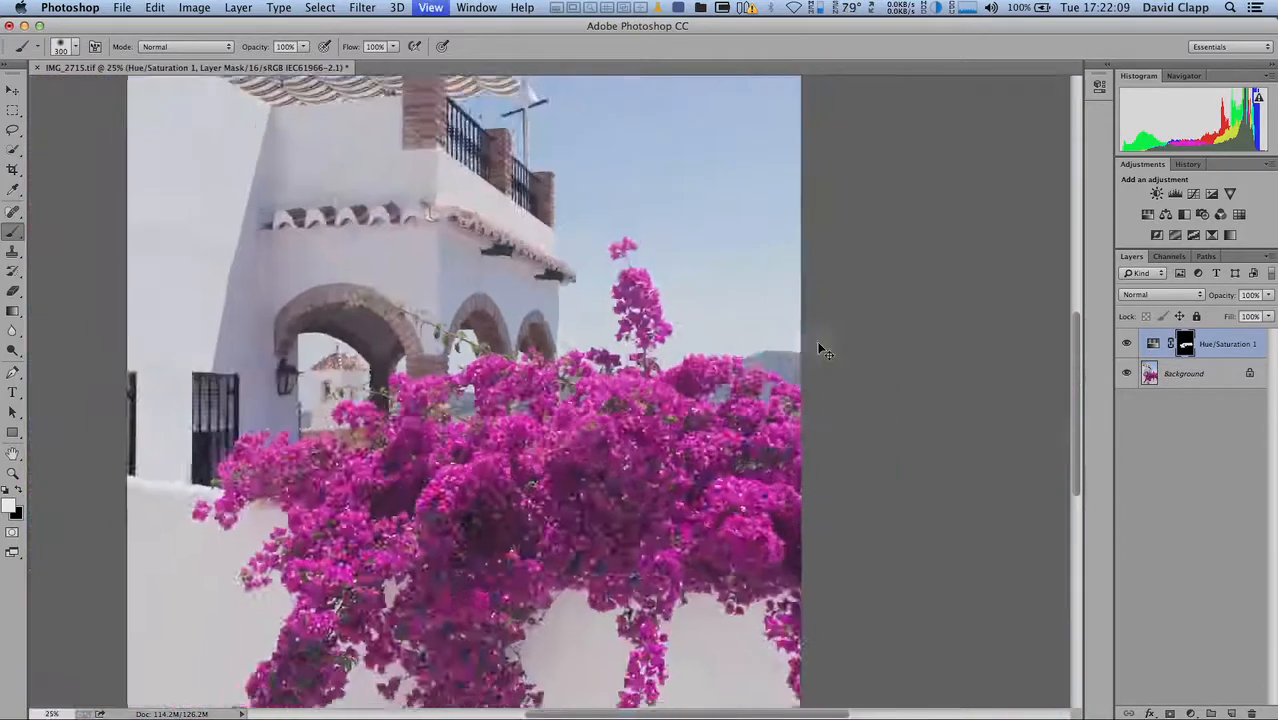
pyautogui.press('super+minus')
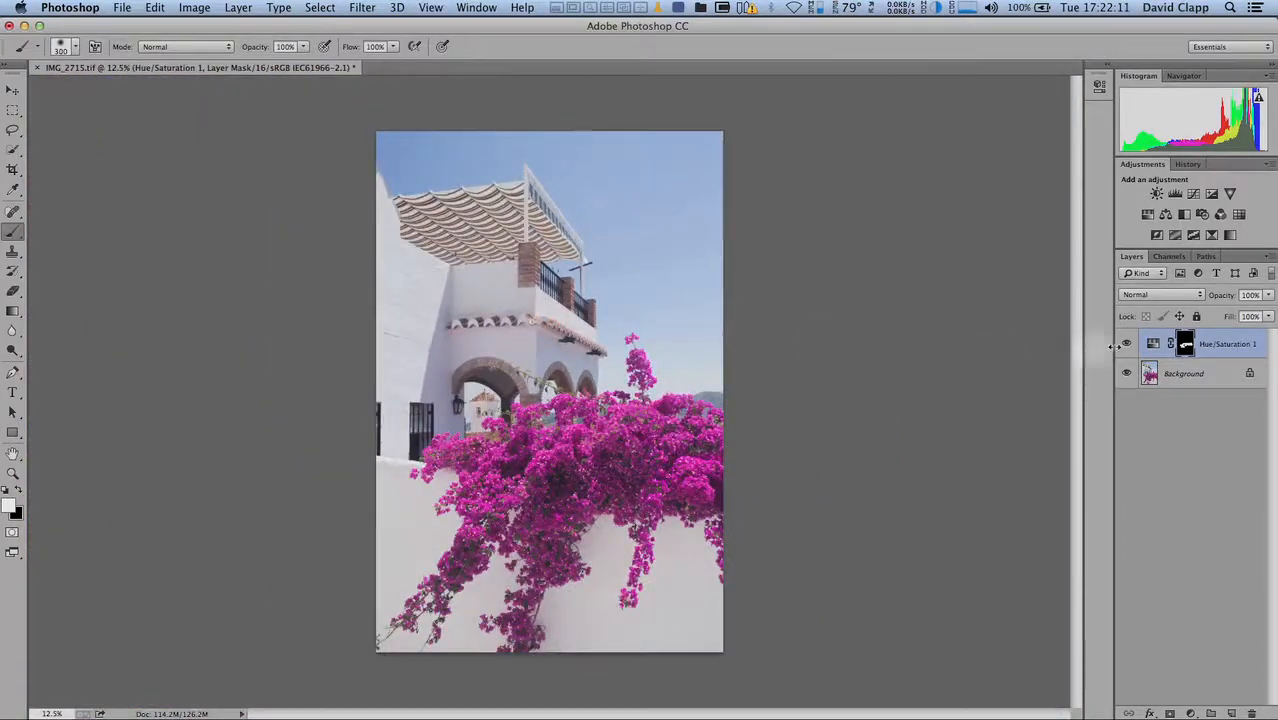
pyautogui.click(1127, 344)
pyautogui.click(1127, 344)
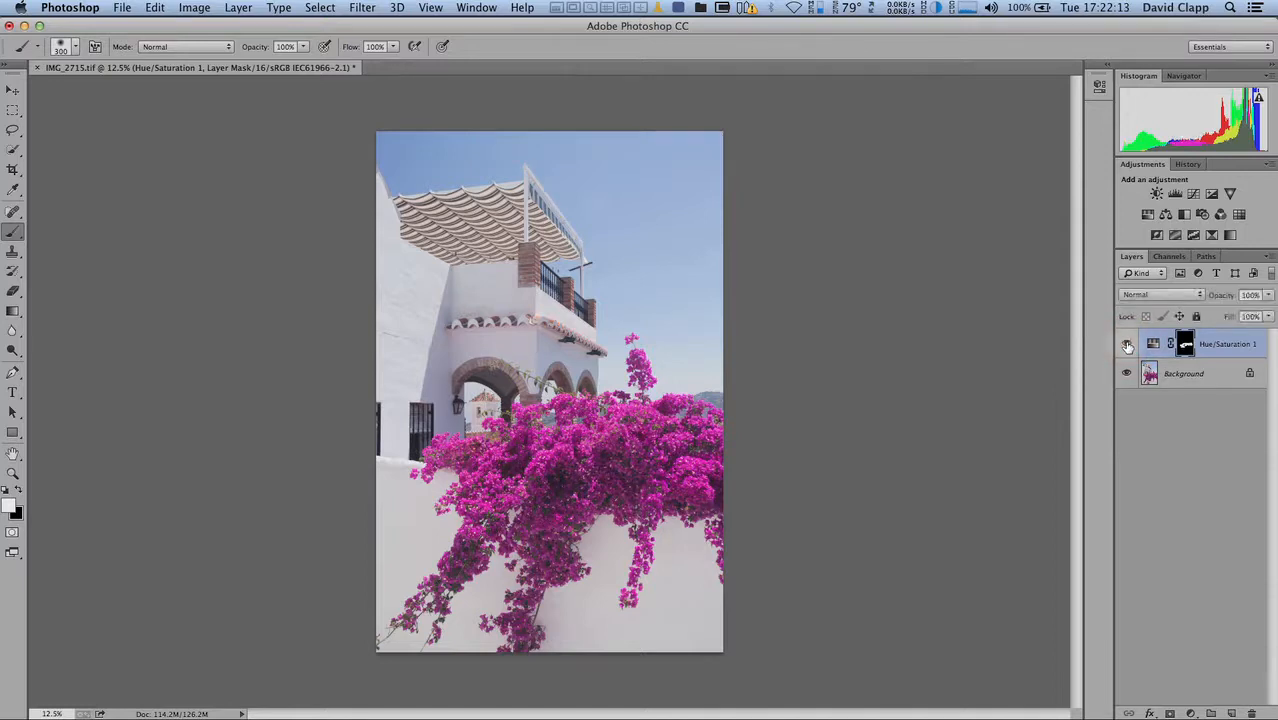
# - Compare the bougainvillea at 33.3% zoom without and with the masked Hue/Saturation layer, leaving the layer shown
pyautogui.click(1127, 344)
pyautogui.press('super+equal')
pyautogui.press('super+equal')
pyautogui.press('super+equal')
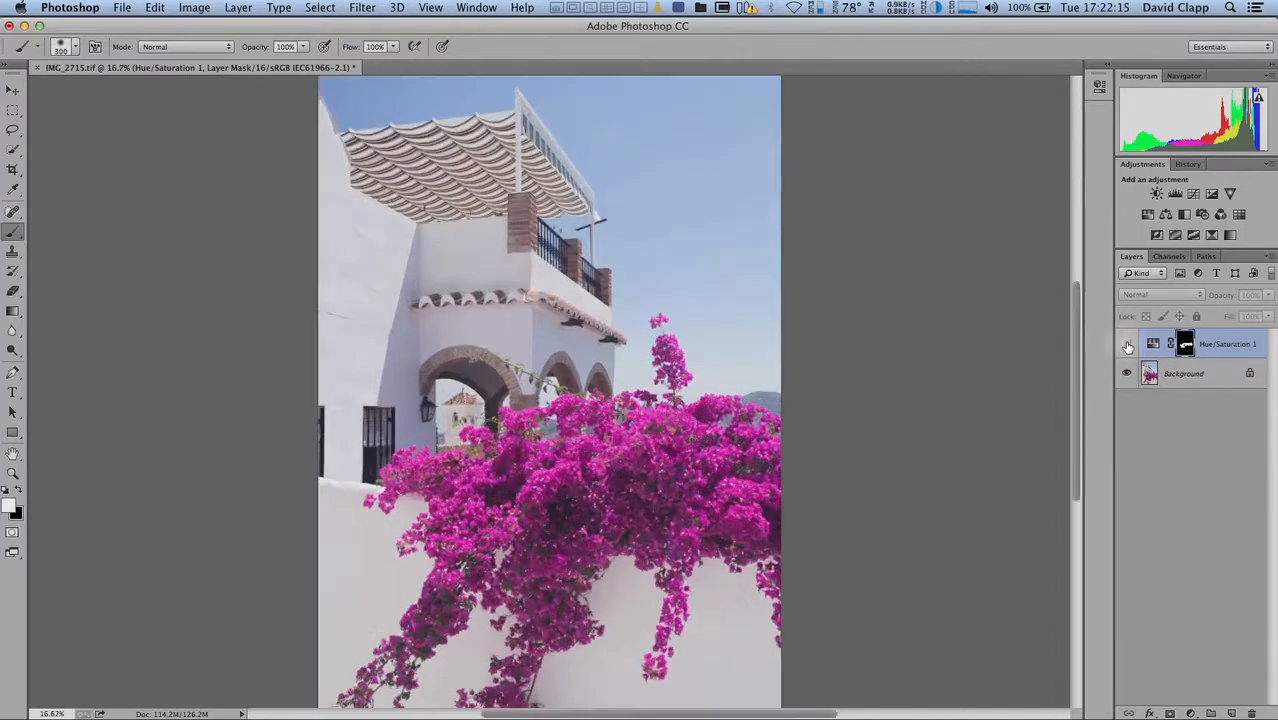
pyautogui.scroll(-5, 768, 485)
pyautogui.hscroll(5, 768, 485)
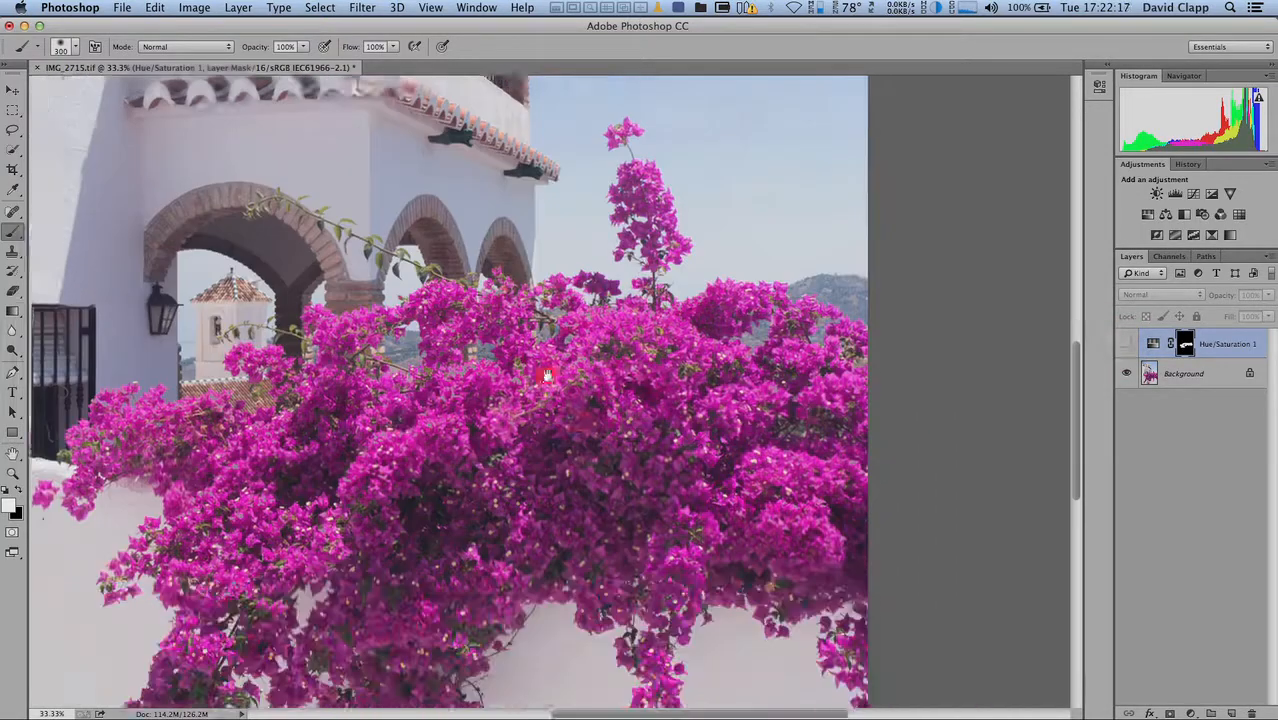
pyautogui.click(1127, 345)
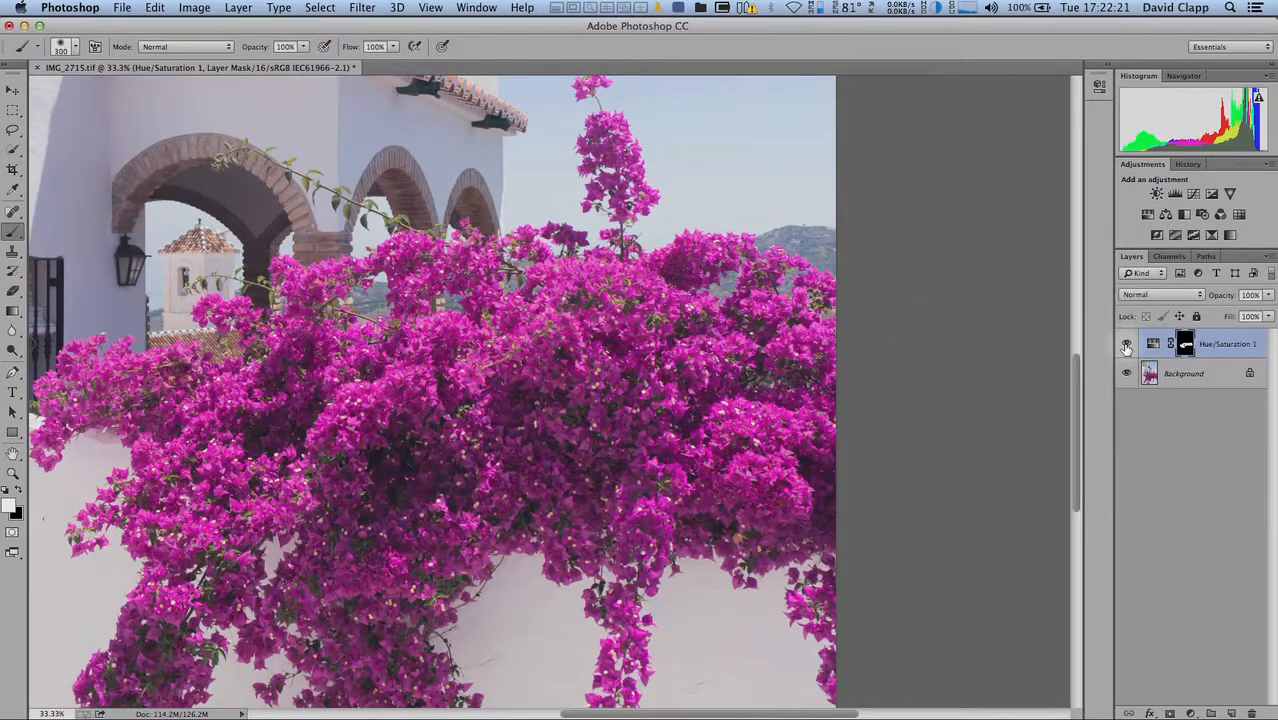